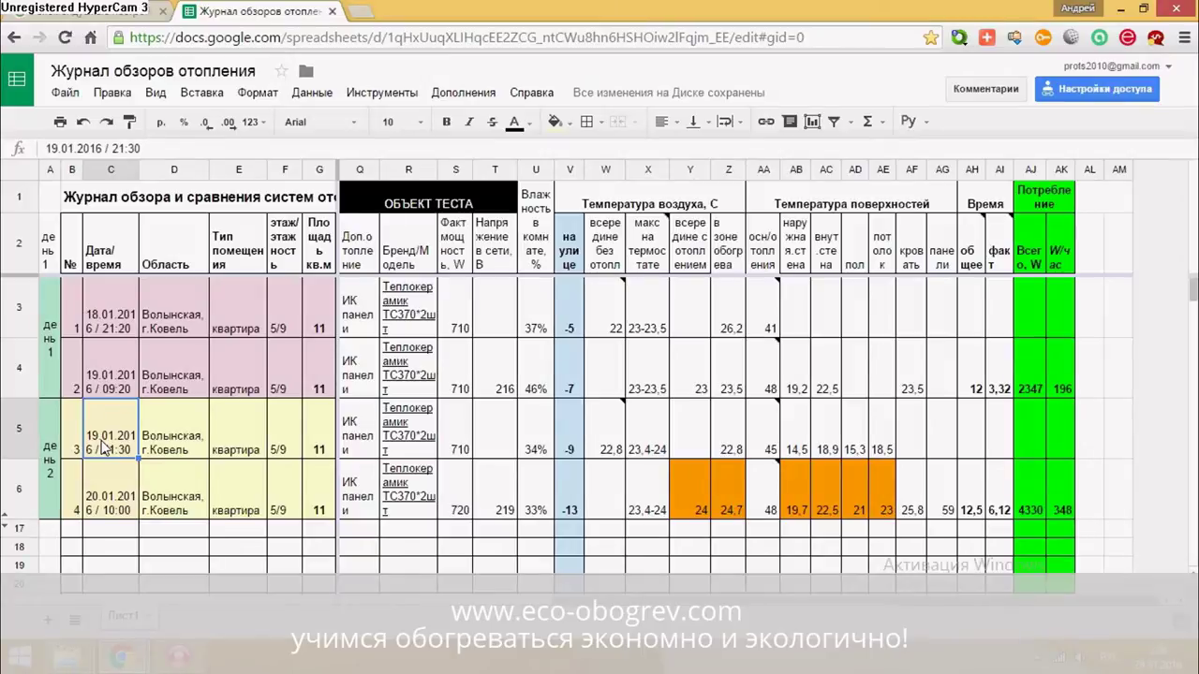
- Check the 20.01.2016 / 10:00 entry's total and actual heating time in row 6, comparing the total time with row 4
left_click(113, 503)
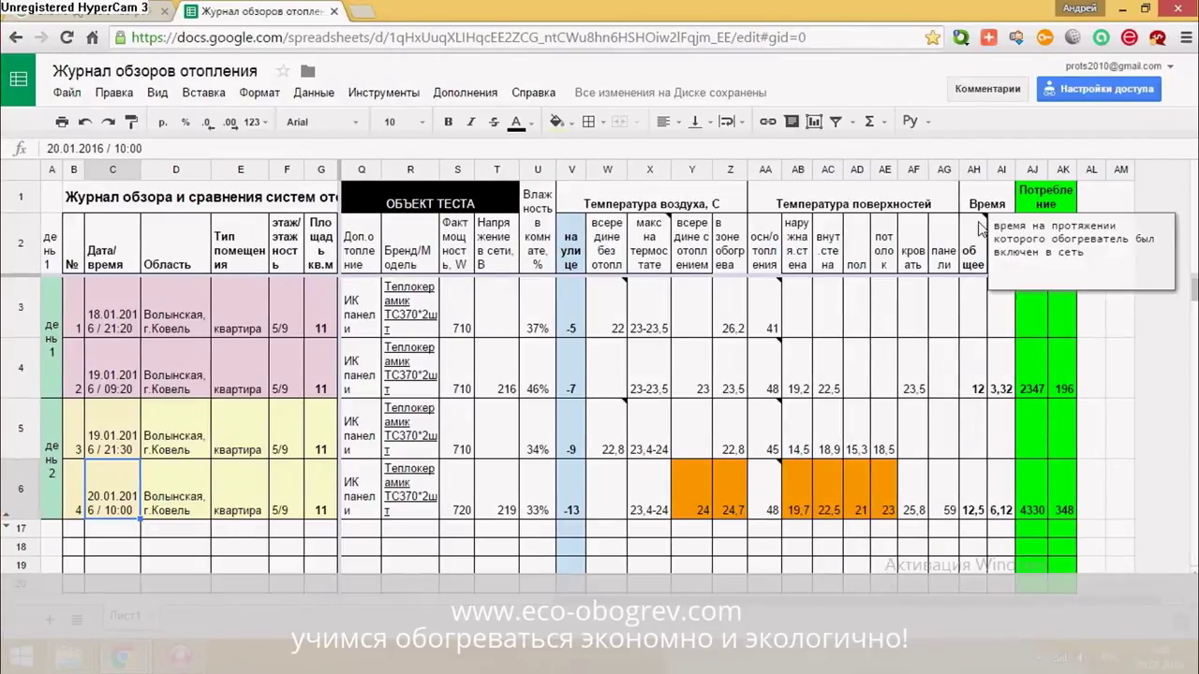
left_click(972, 511)
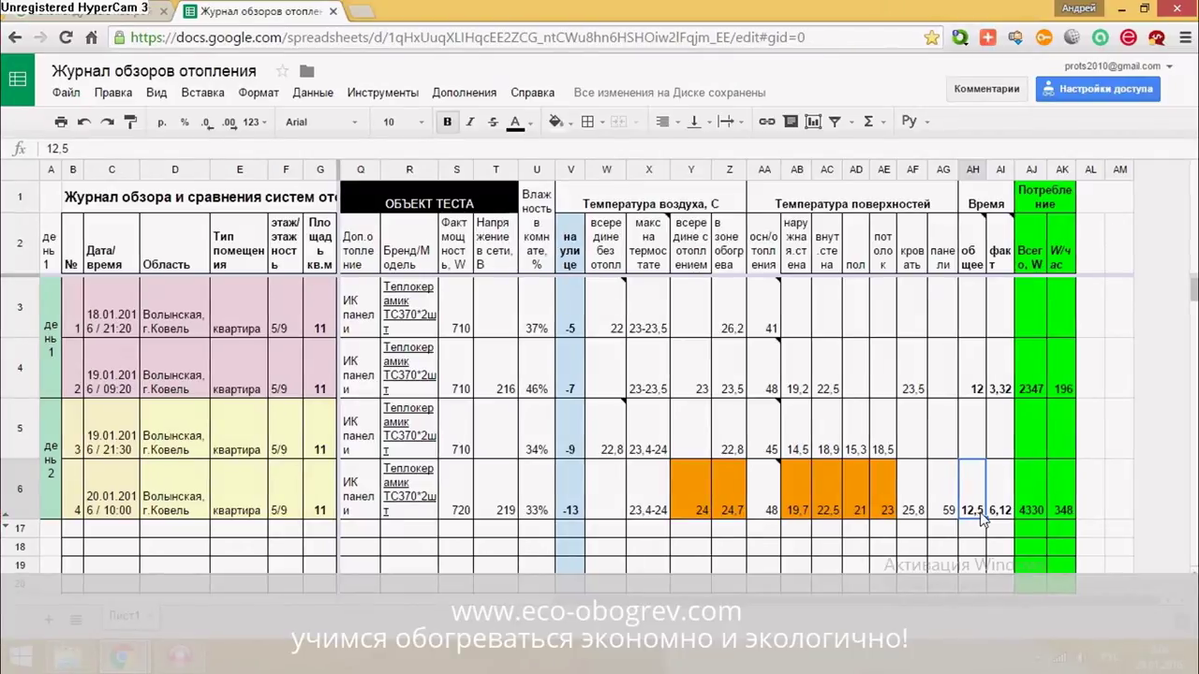
left_click(976, 366)
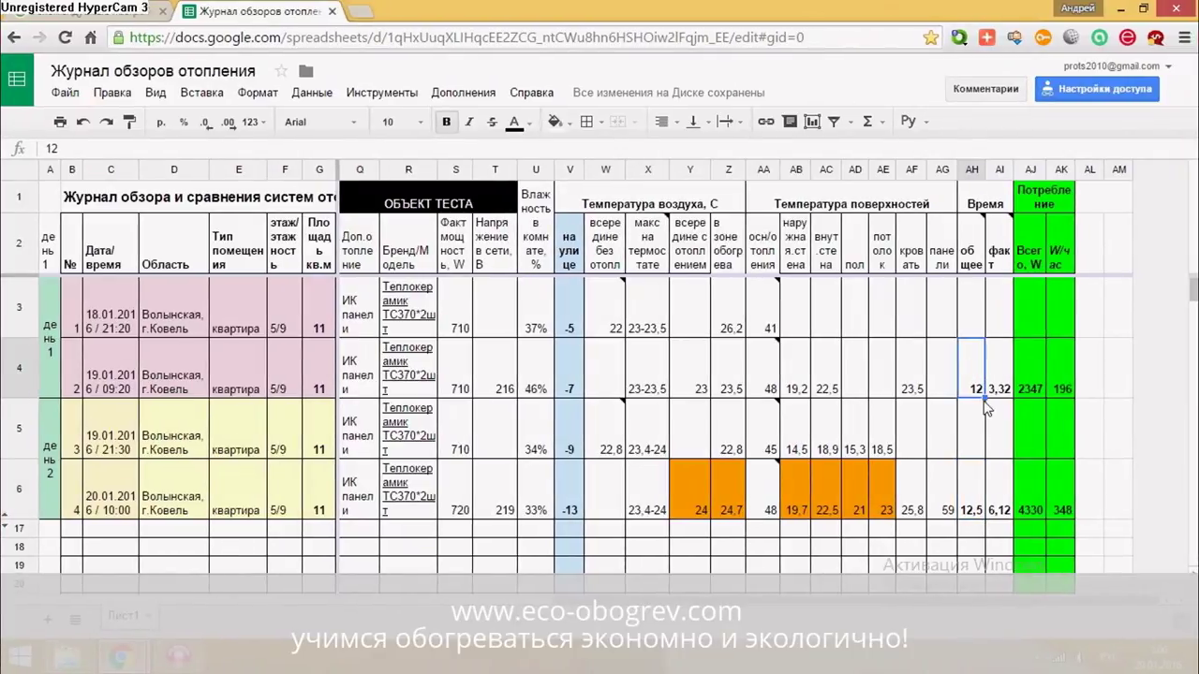
left_click(977, 504)
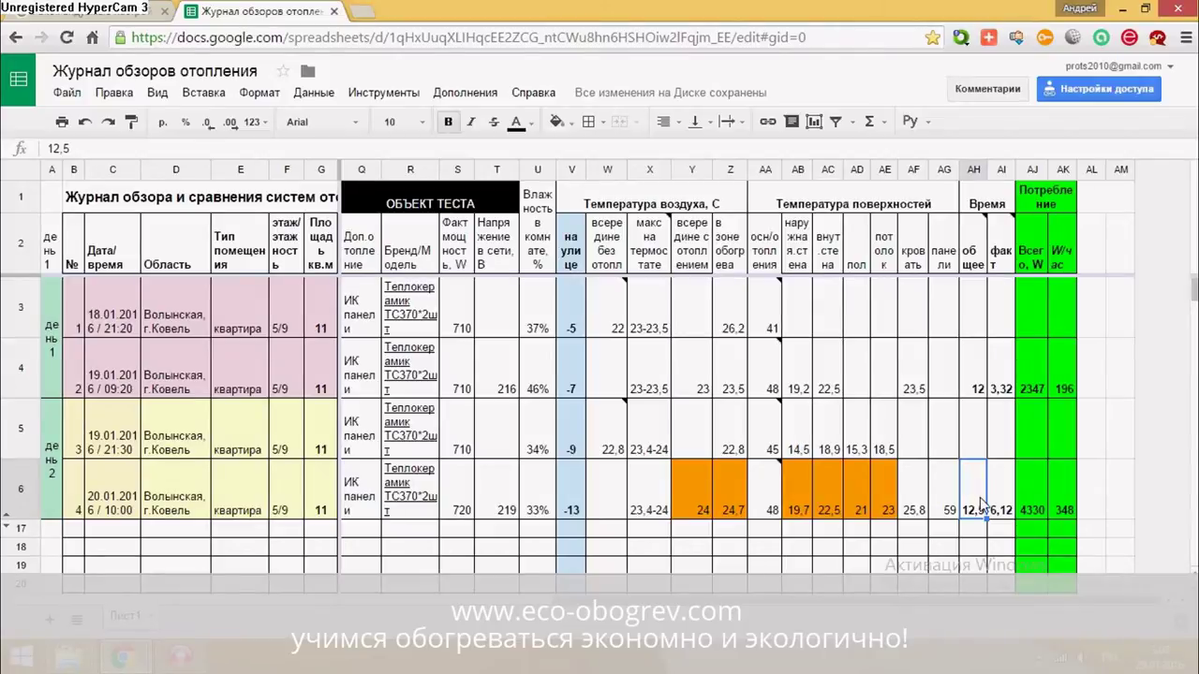
left_click(1001, 506)
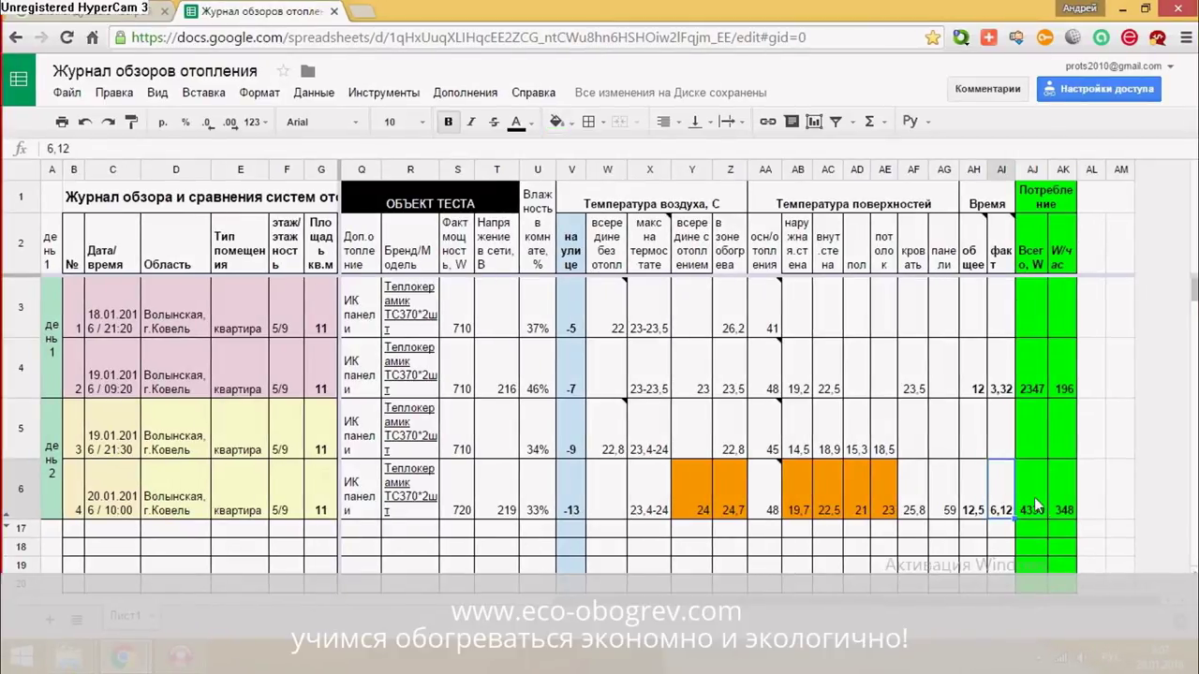
- Examine row 6's total and hourly energy consumption together with the heater's actual power
left_click(1034, 498)
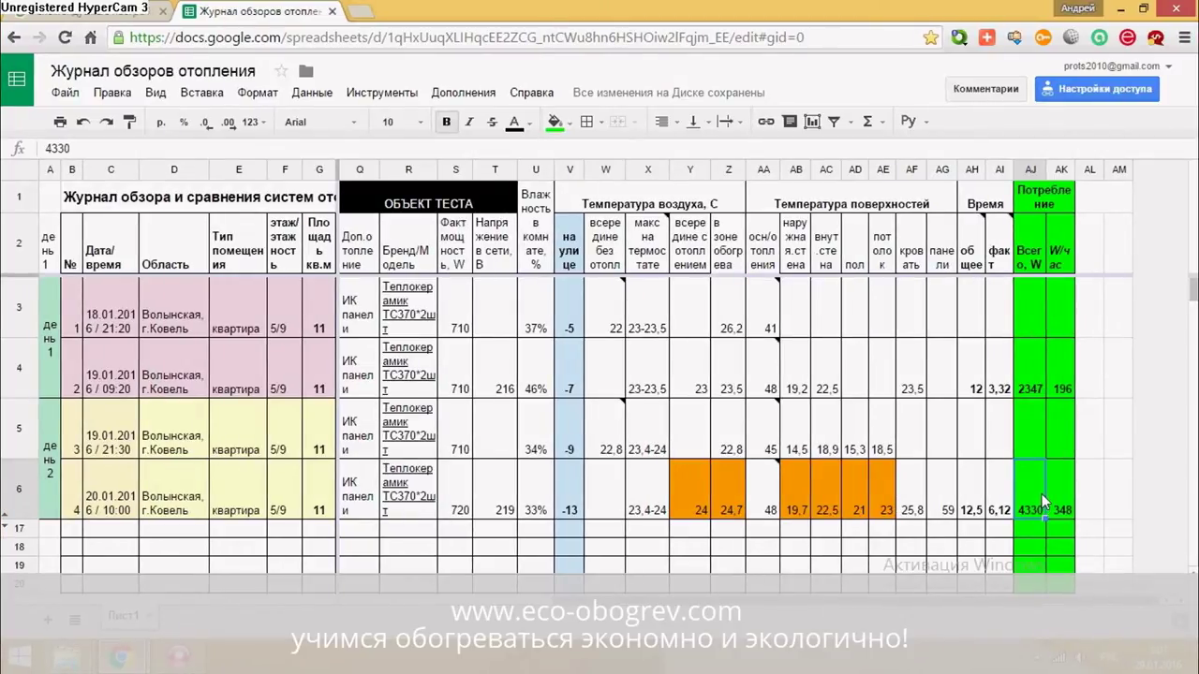
left_click(1065, 511)
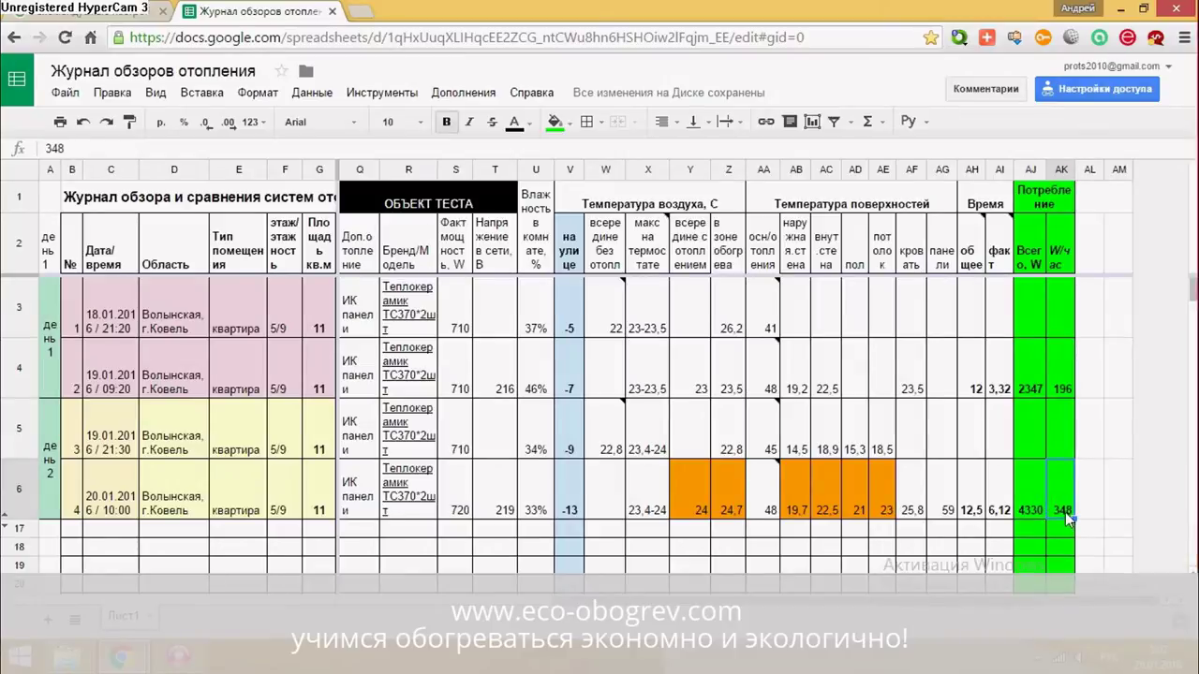
left_click(1040, 506)
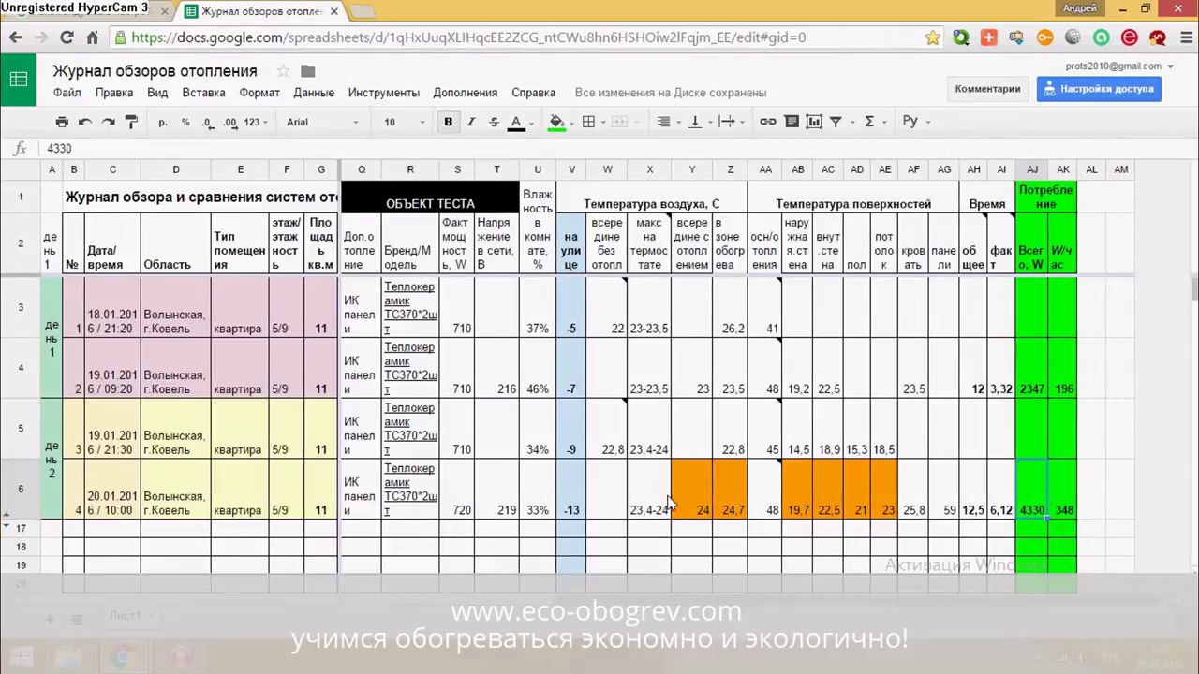
left_click(462, 499)
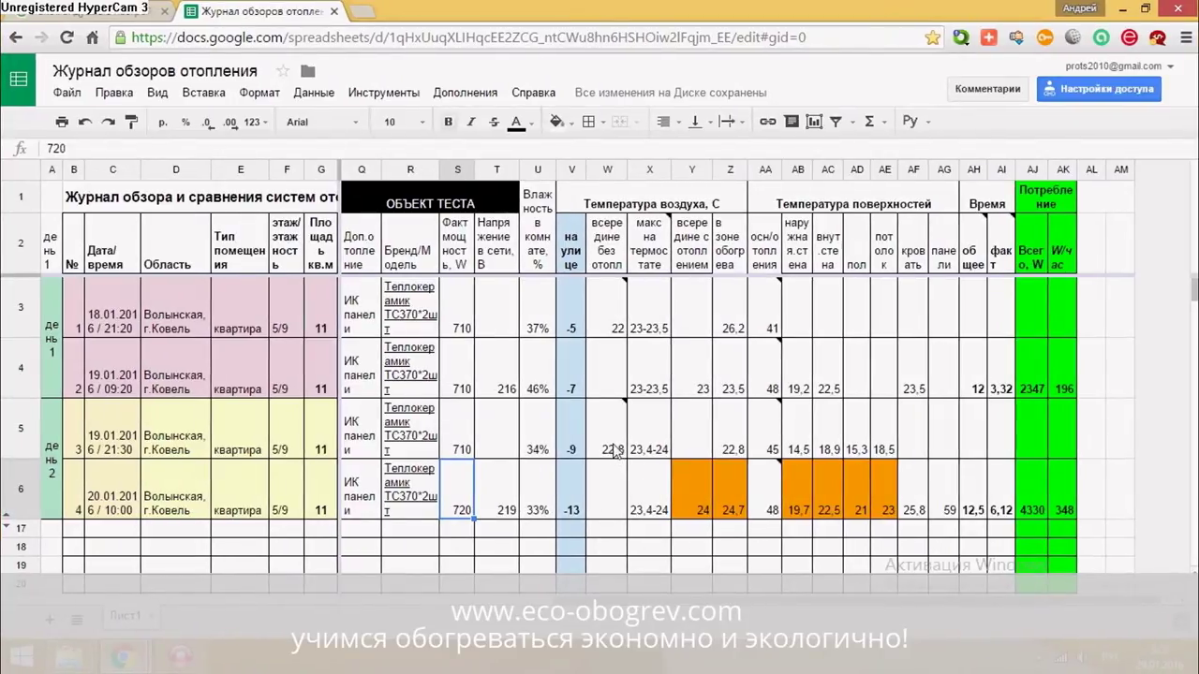
- Review the starting conditions in row 5: indoor temperature without heating, radiator surface, outdoor temperature and thermostat range, with a glance at row 6's floor temperature
left_click(616, 448)
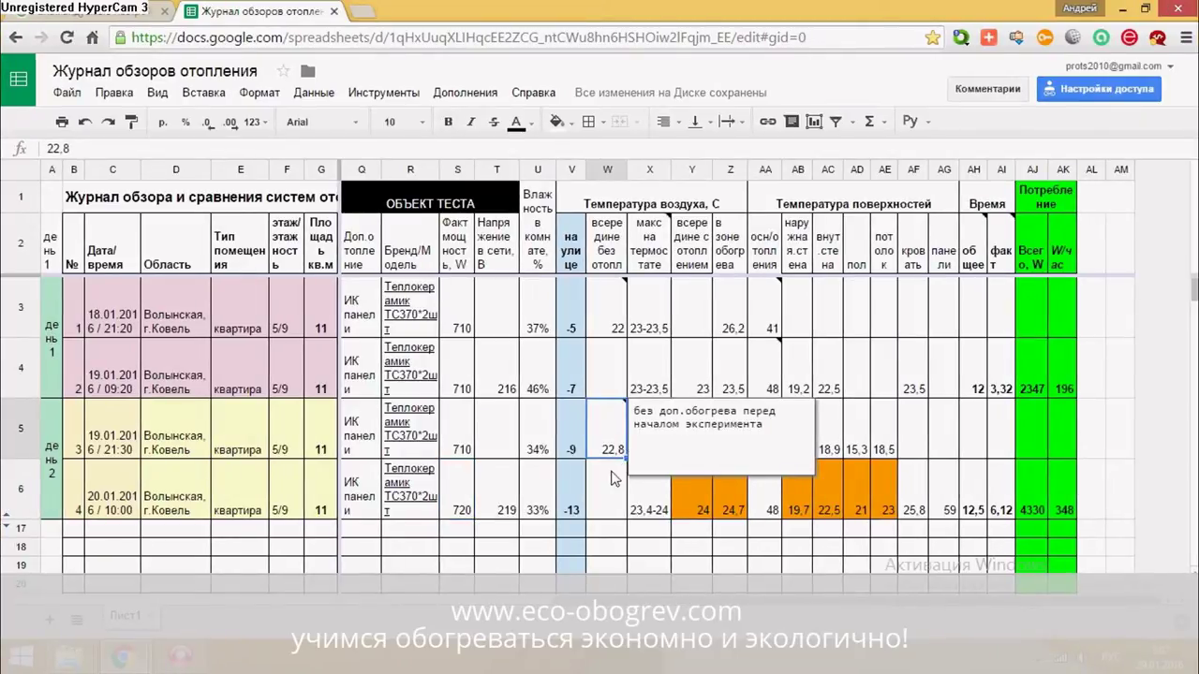
left_click(770, 451)
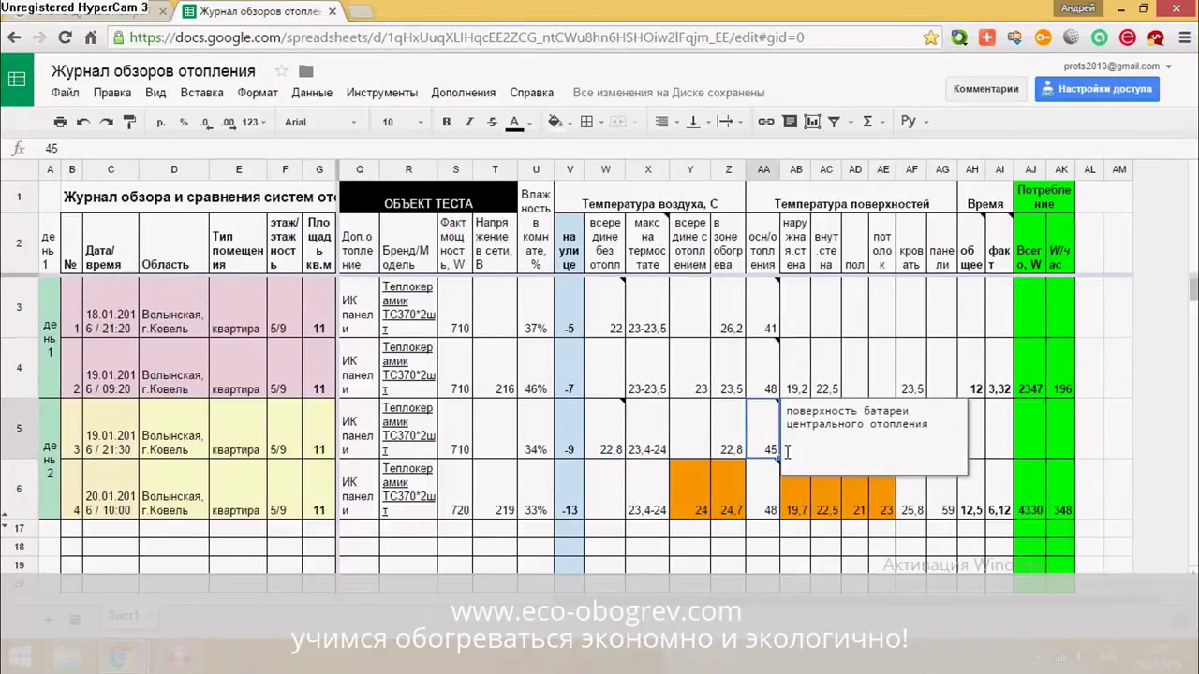
left_click(860, 511)
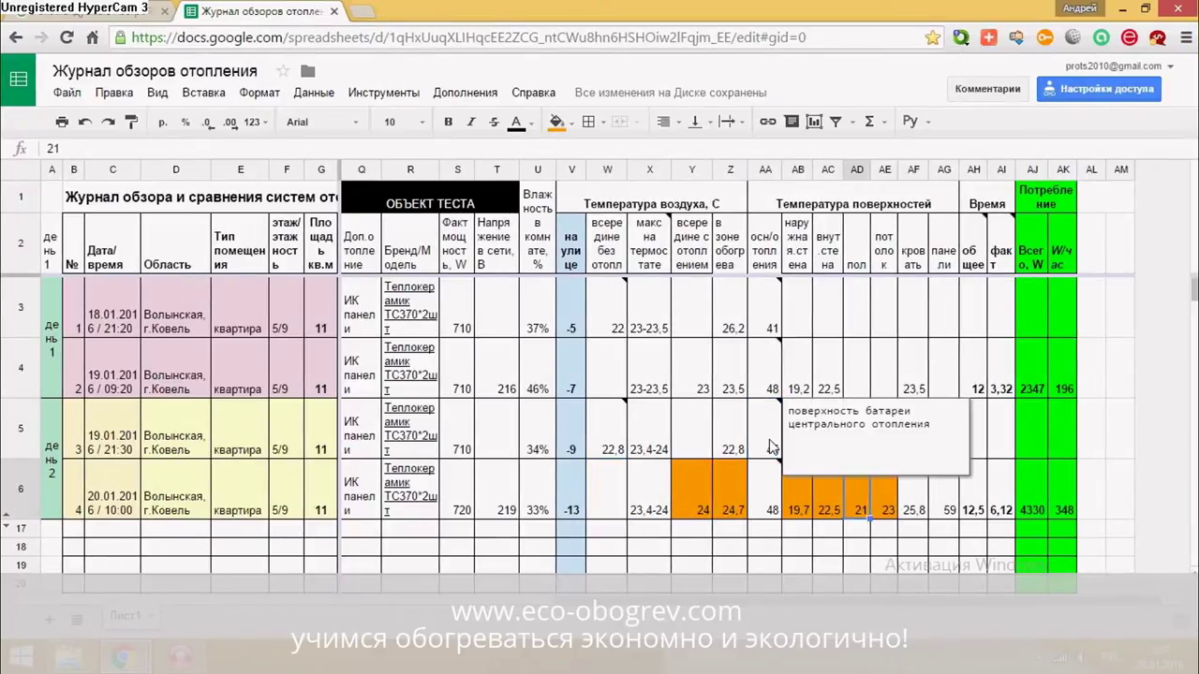
left_click(771, 447)
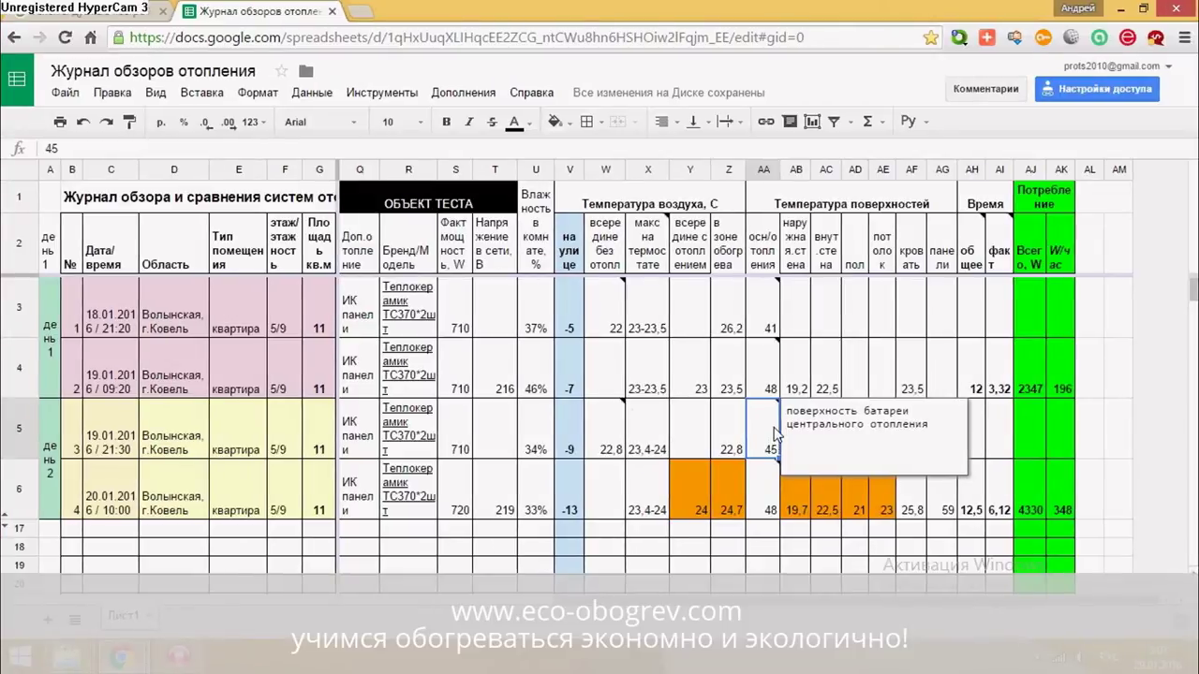
left_click(610, 438)
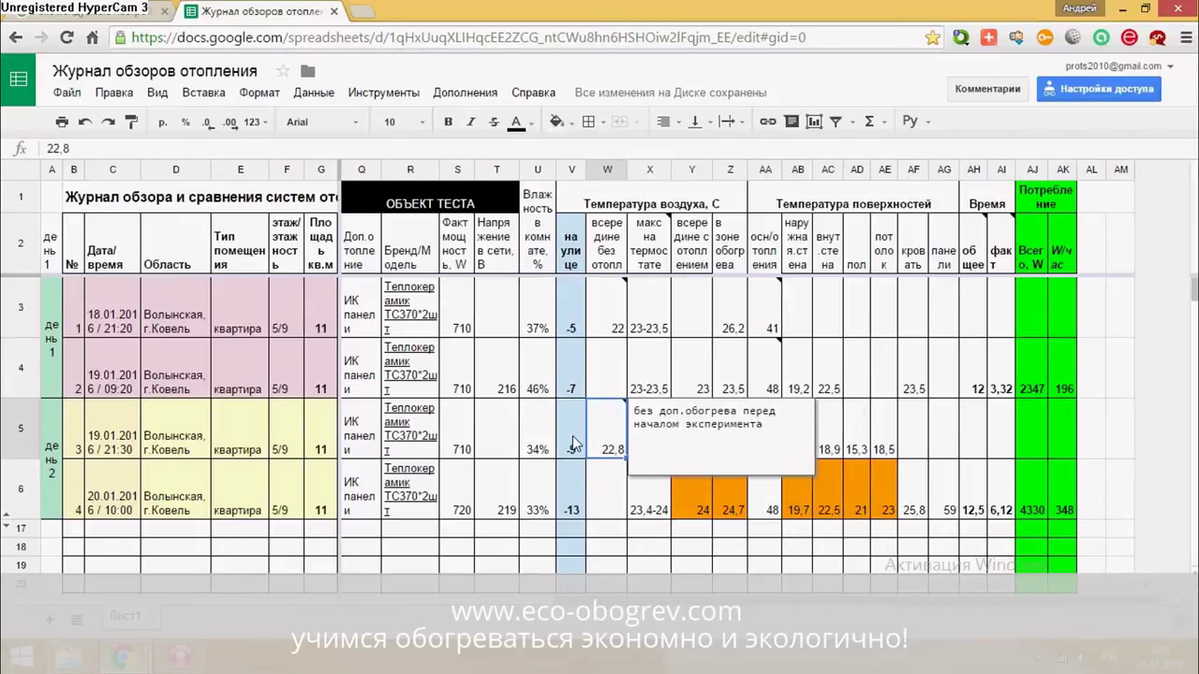
left_click(573, 438)
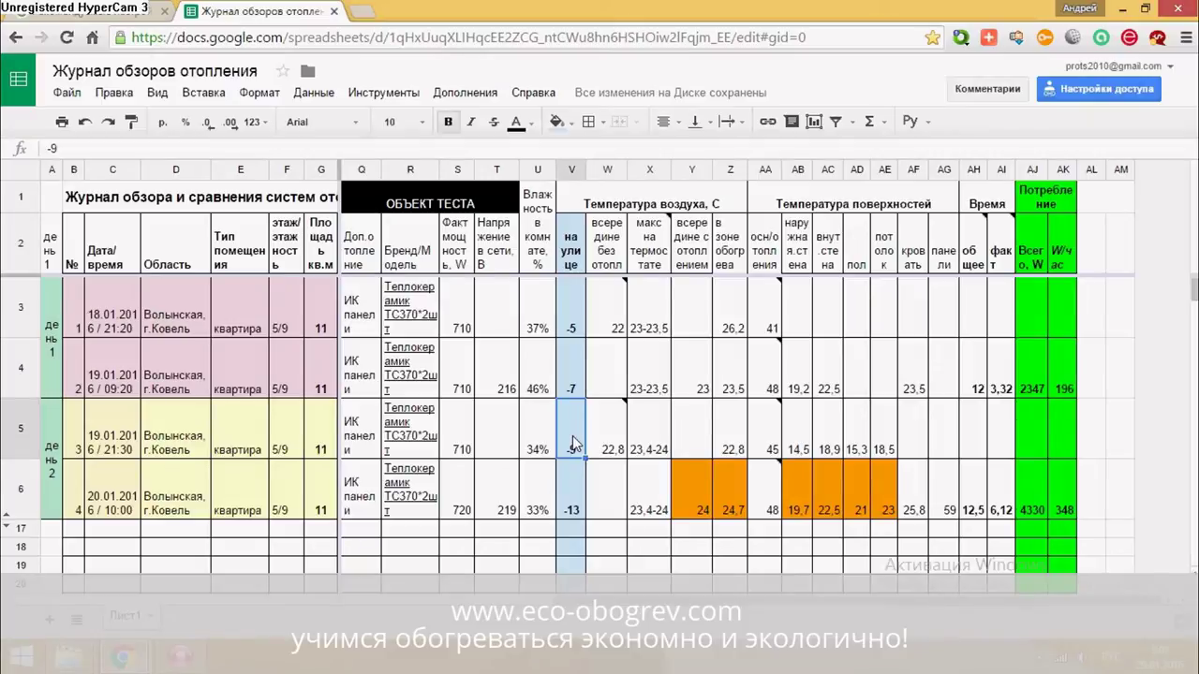
left_click(662, 447)
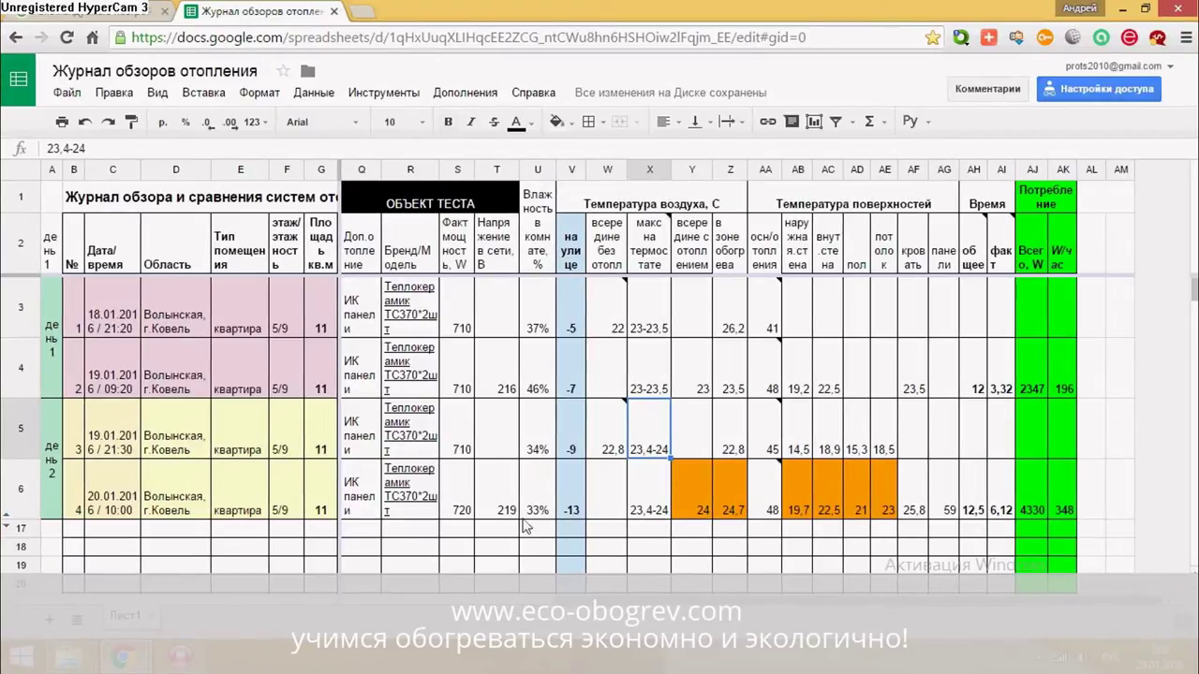
- Inspect row 6's heater model link, outdoor temperature and heated-room temperatures, comparing the heating-zone temperature with row 5
mouse_move(420, 498)
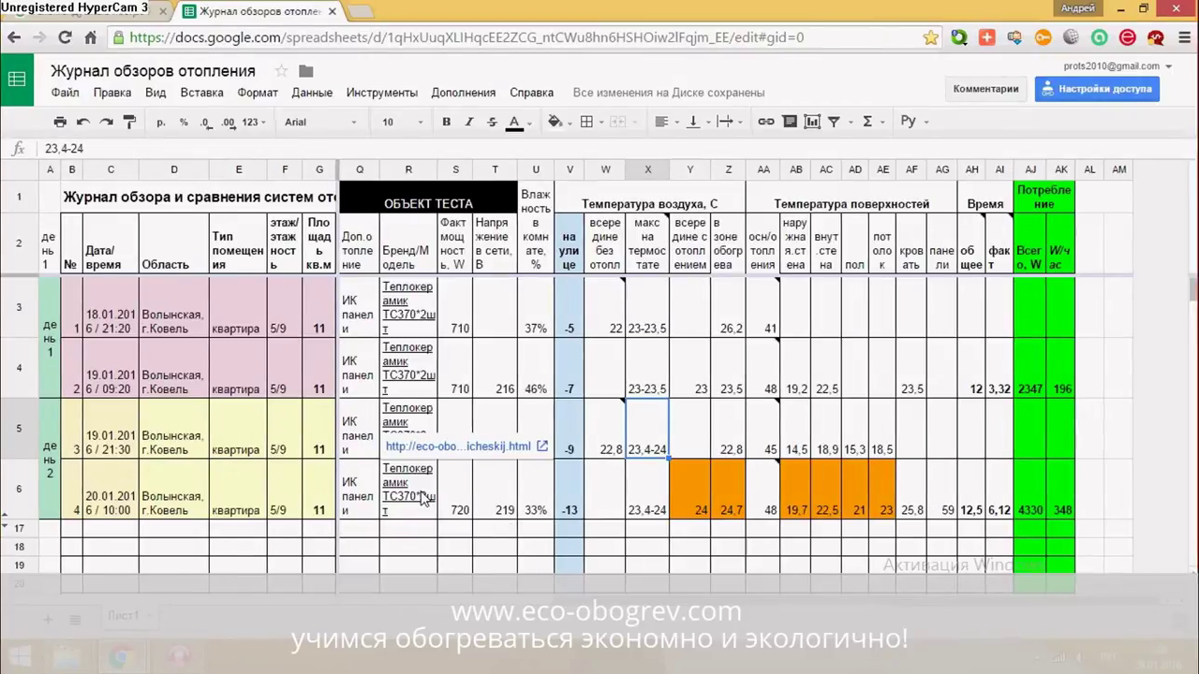
left_click(423, 497)
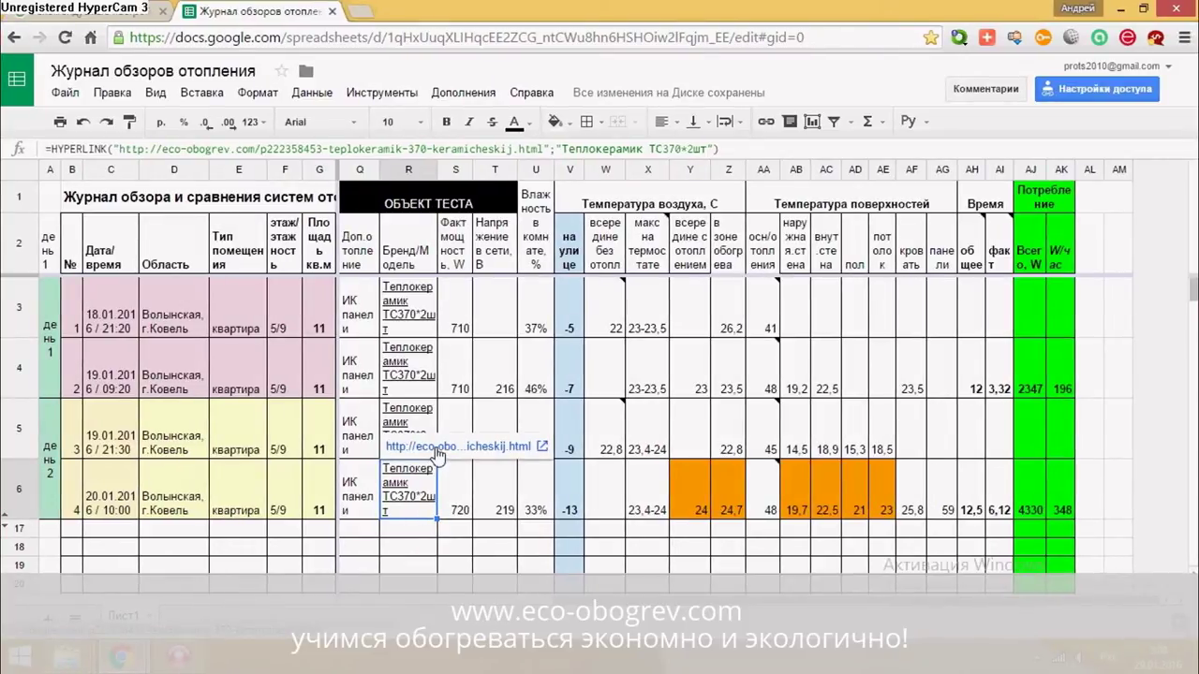
left_click(574, 497)
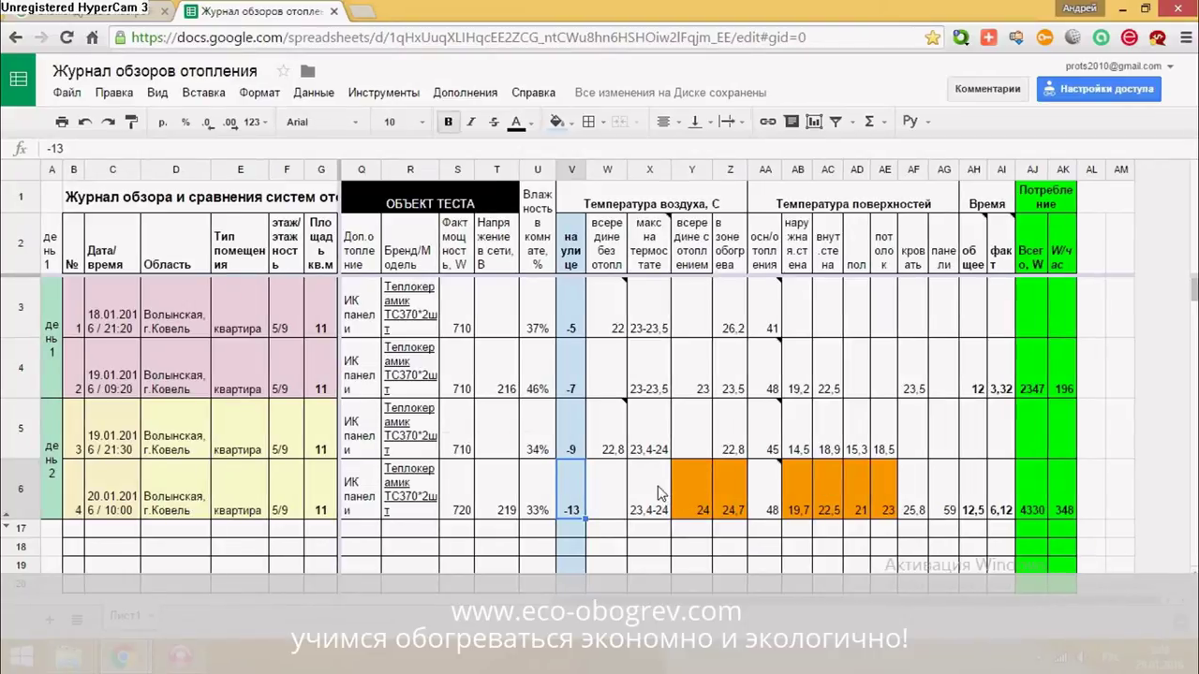
left_click(704, 489)
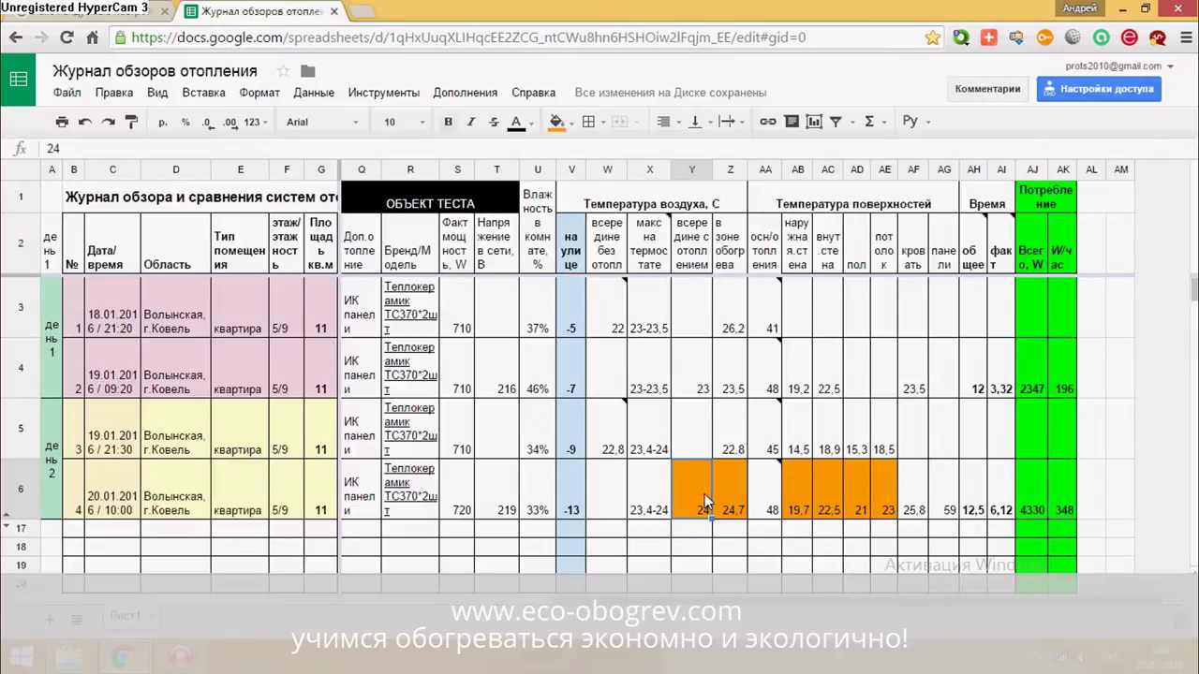
left_click(726, 494)
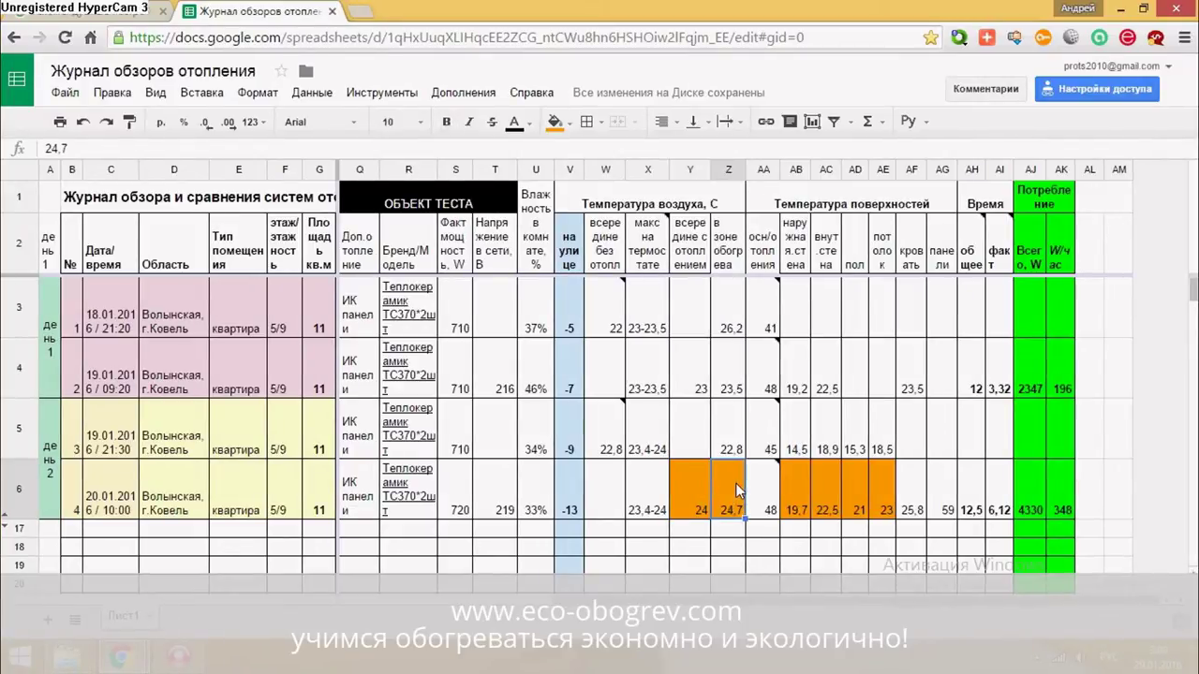
left_click(726, 446)
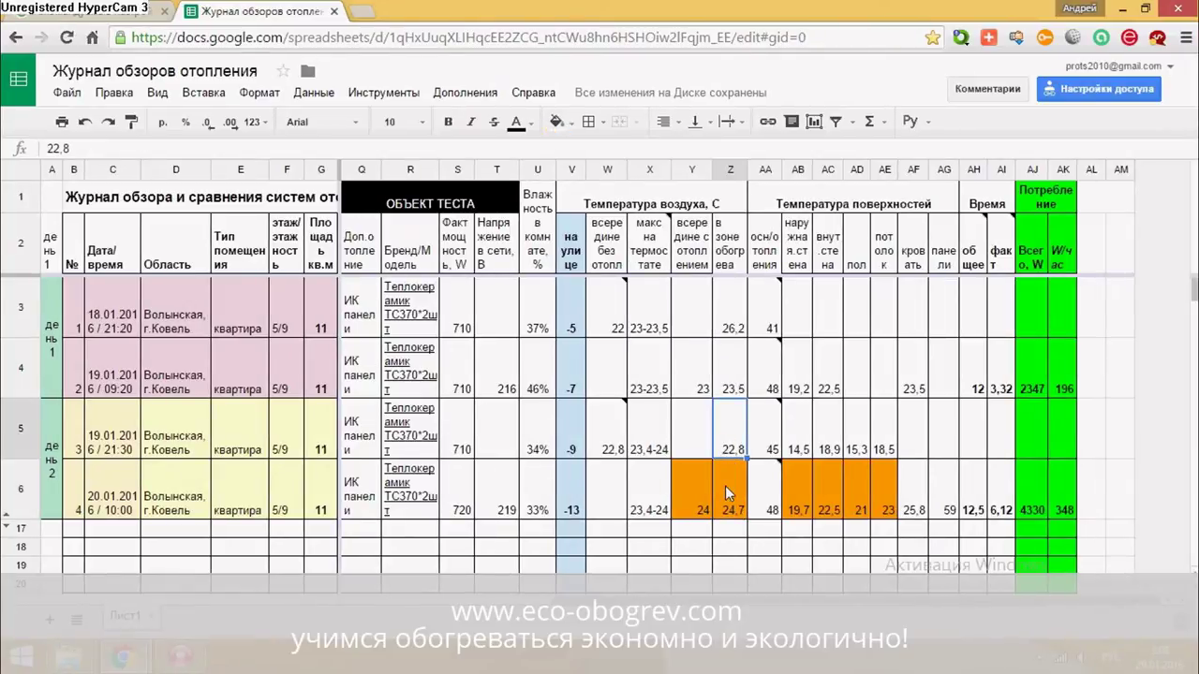
left_click(699, 496)
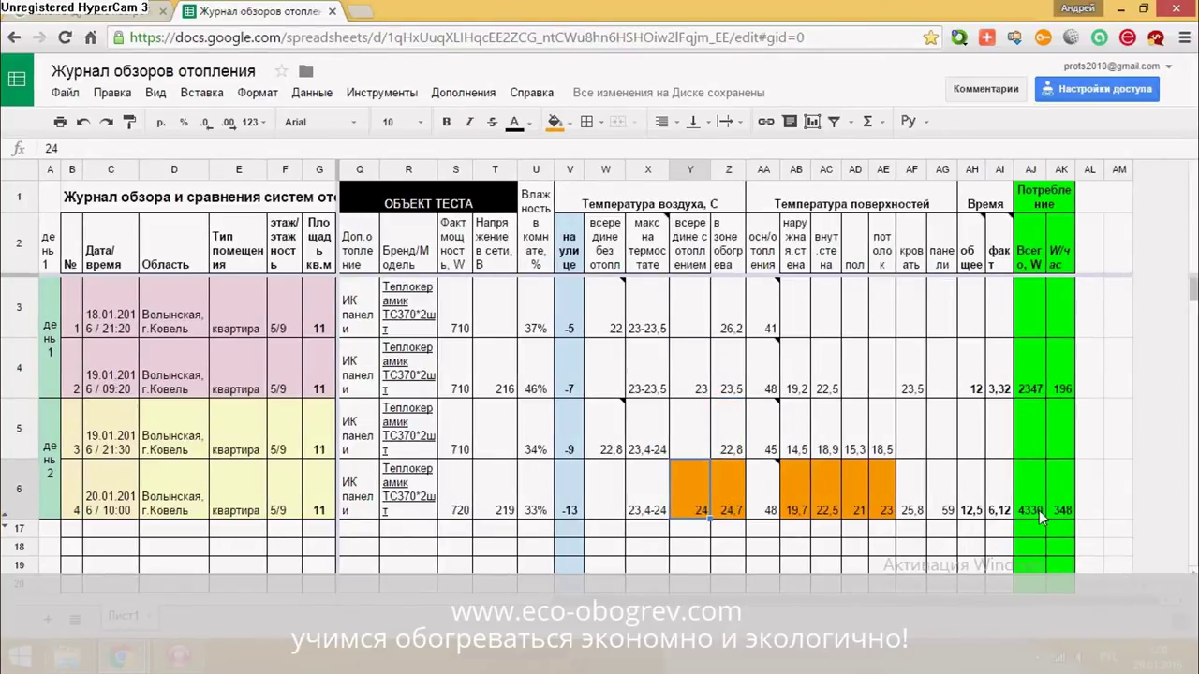
- Compare row 6's total energy consumption with its total running time and hourly consumption
left_click(1035, 511)
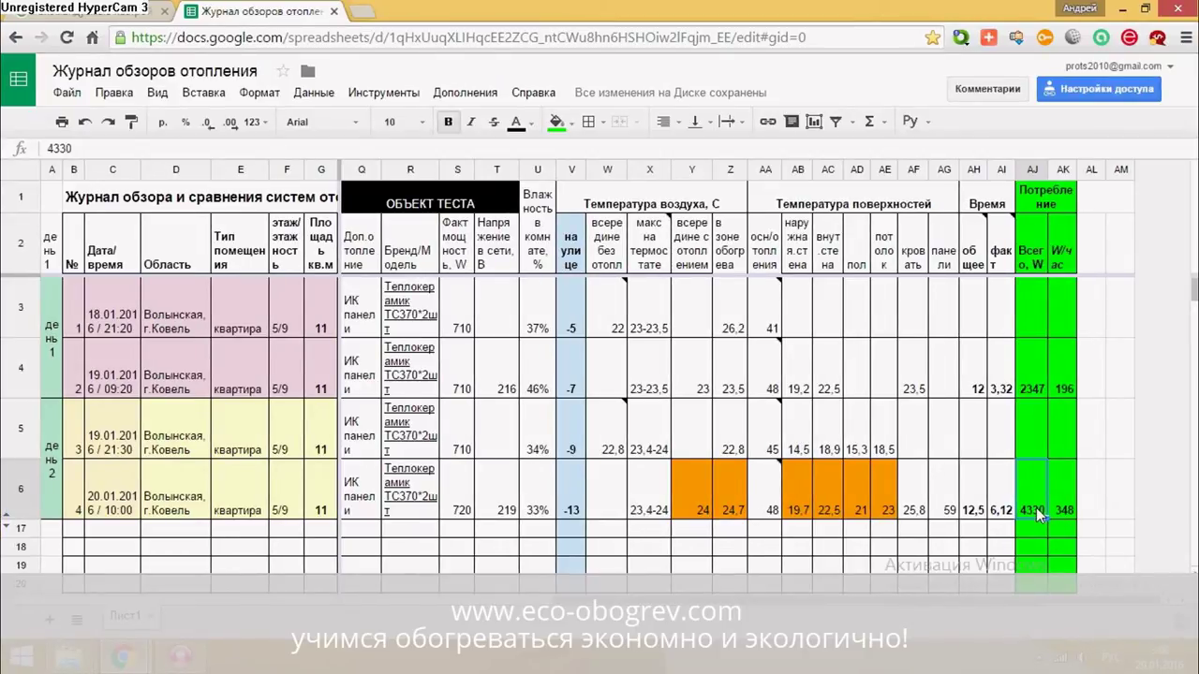
key("Left")
key("Left")
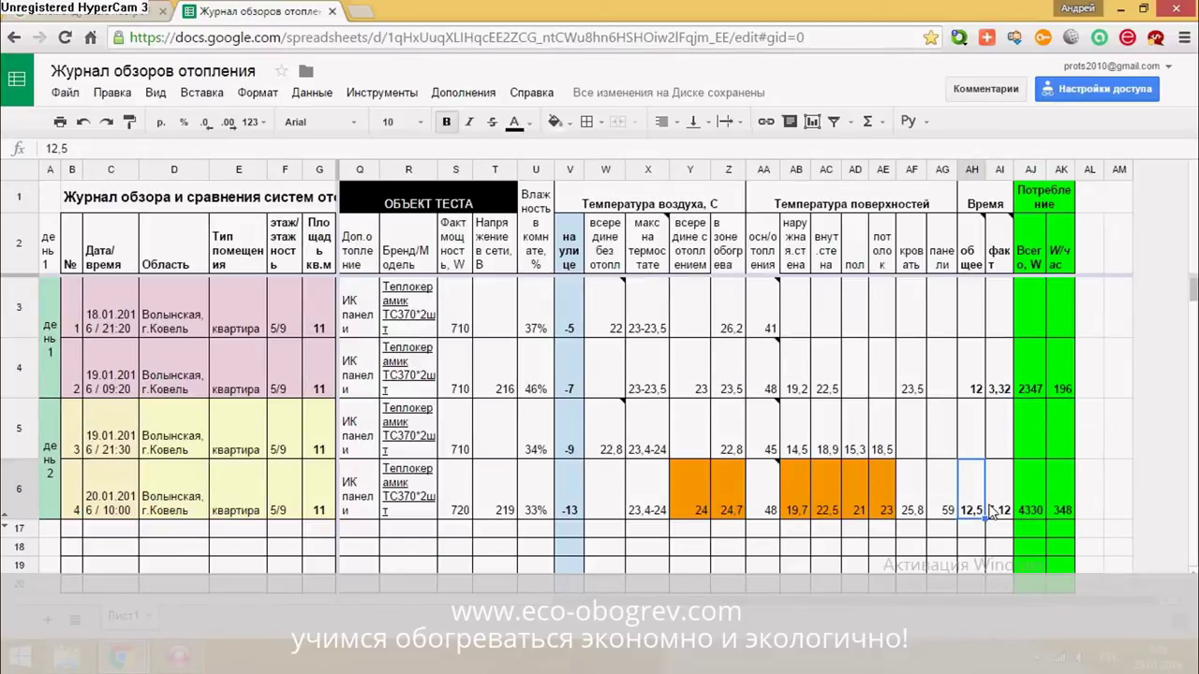
left_click(1057, 509)
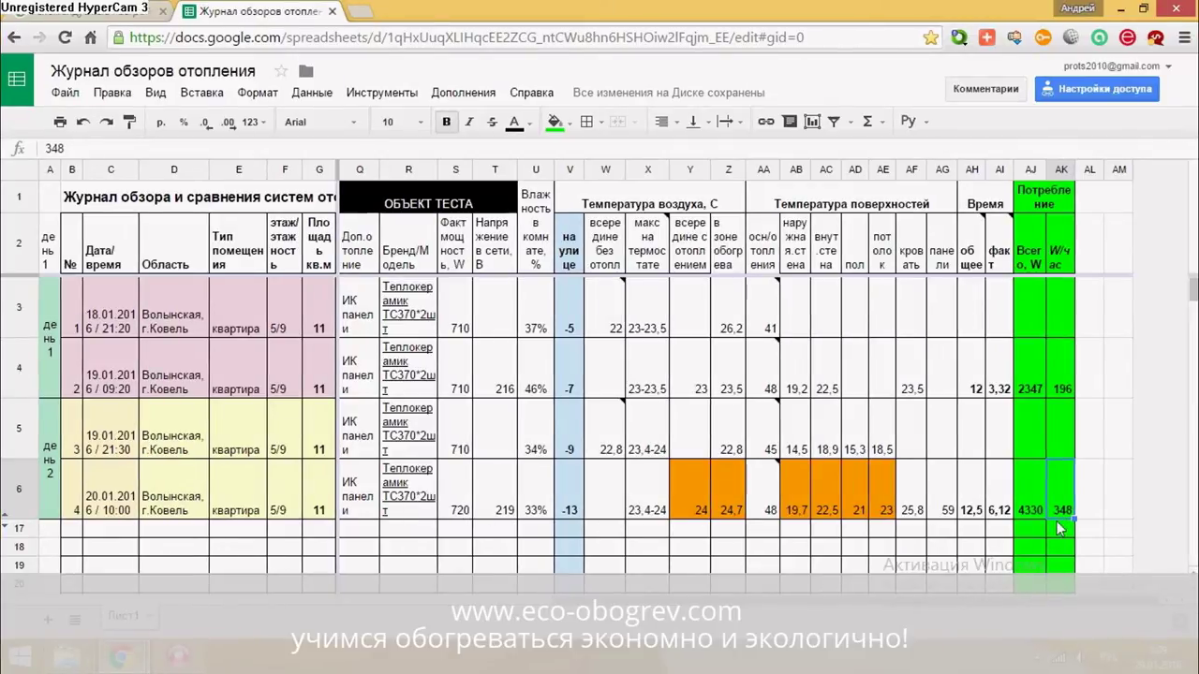
- Check row 6's actual heater power and panel model against its total energy consumption
left_click(460, 509)
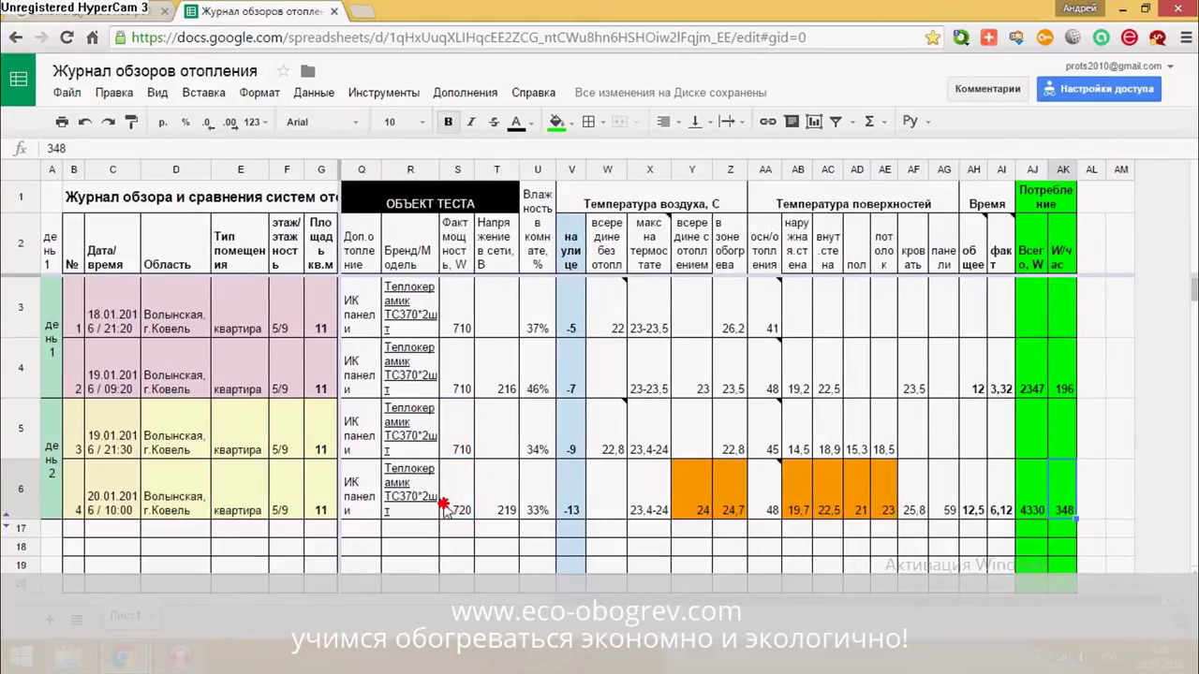
left_click(446, 509)
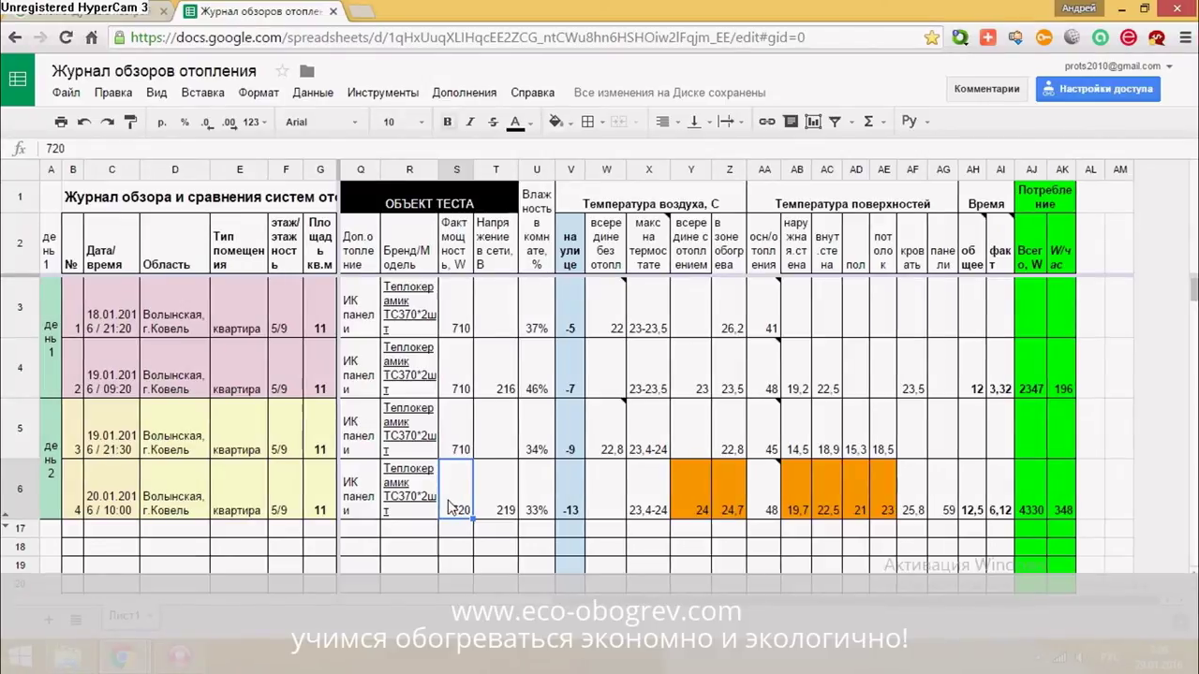
left_click(431, 509)
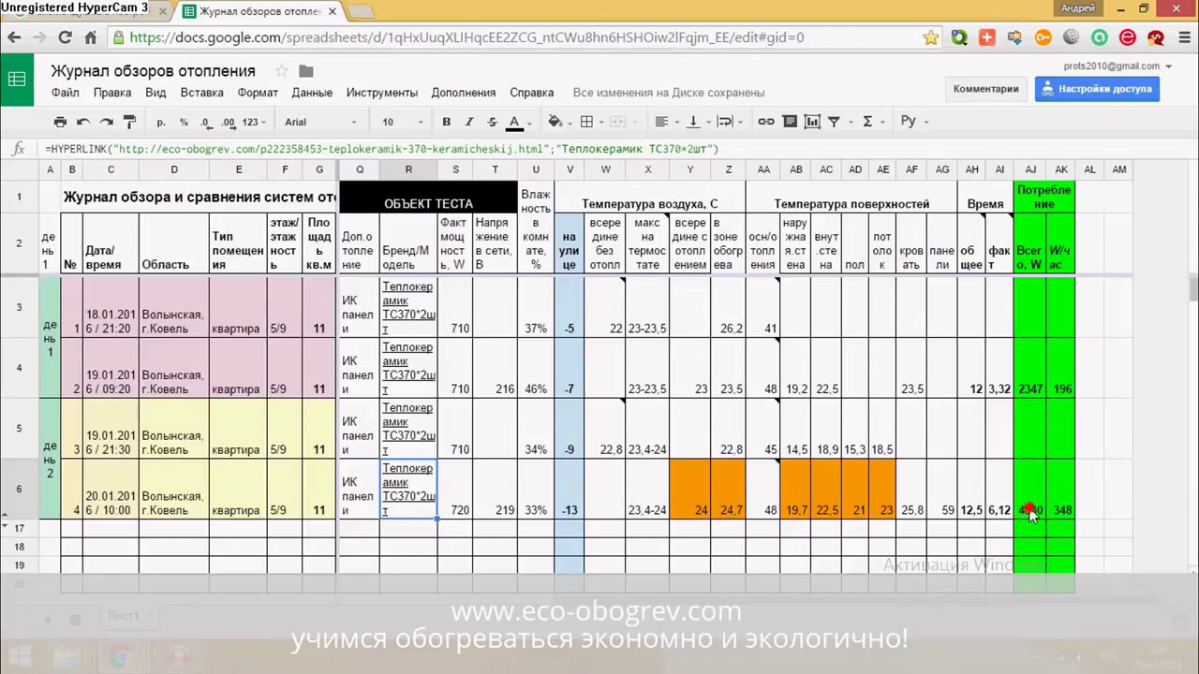
left_click(1033, 511)
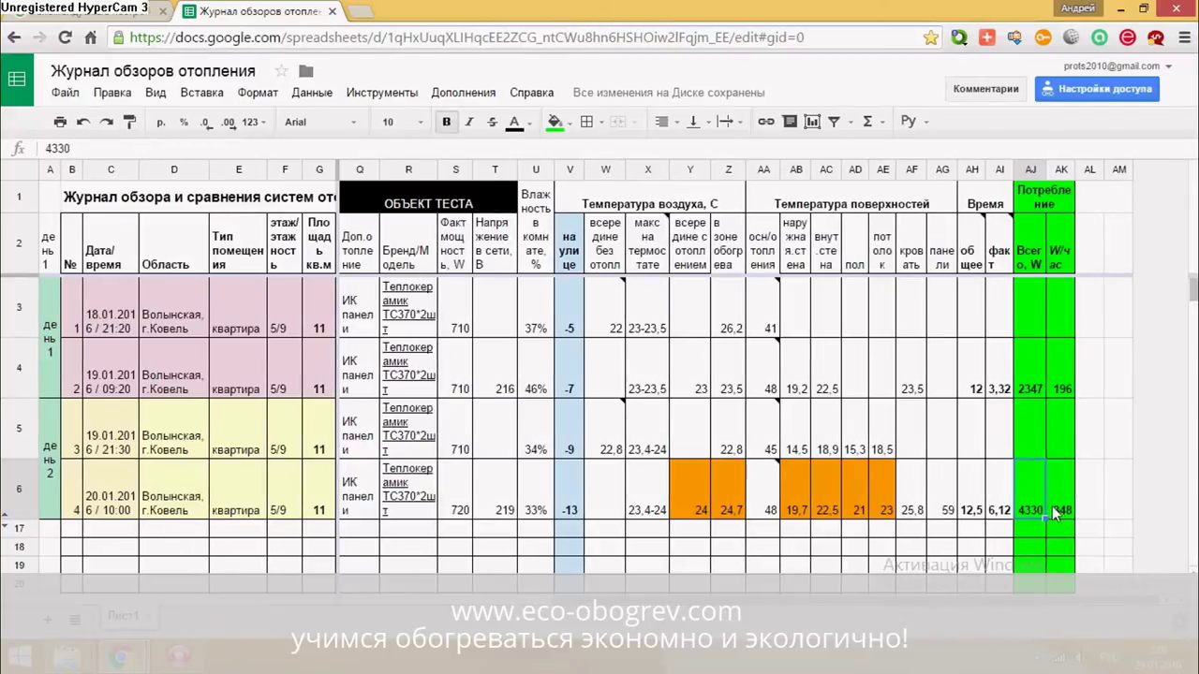
left_click(1041, 506)
left_click(1037, 506)
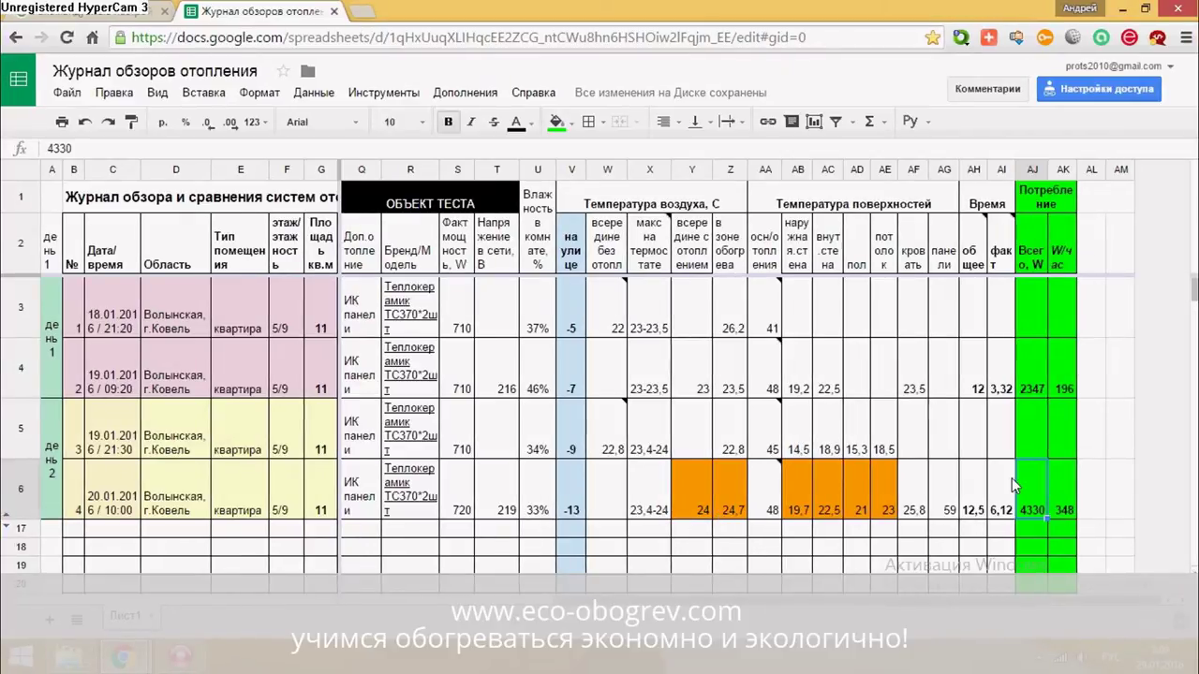
- Check row 6's heating-zone temperature and compare the room humidity between rows 5 and 6
left_click(729, 508)
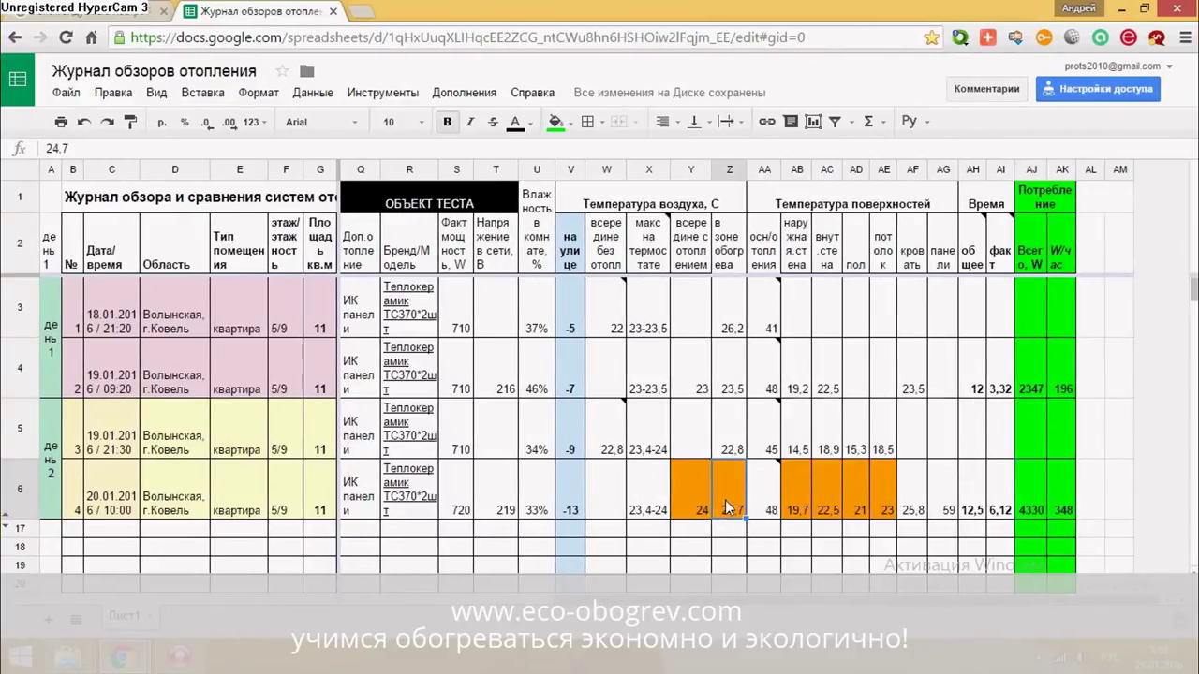
left_click(546, 501)
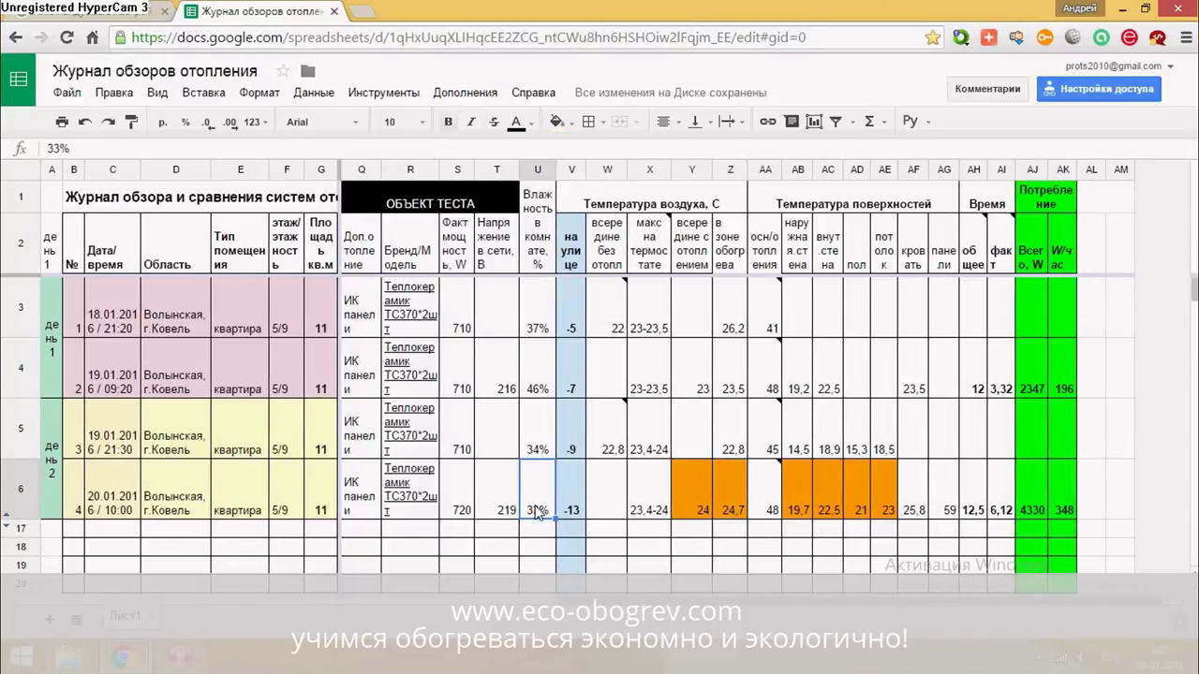
key("Up")
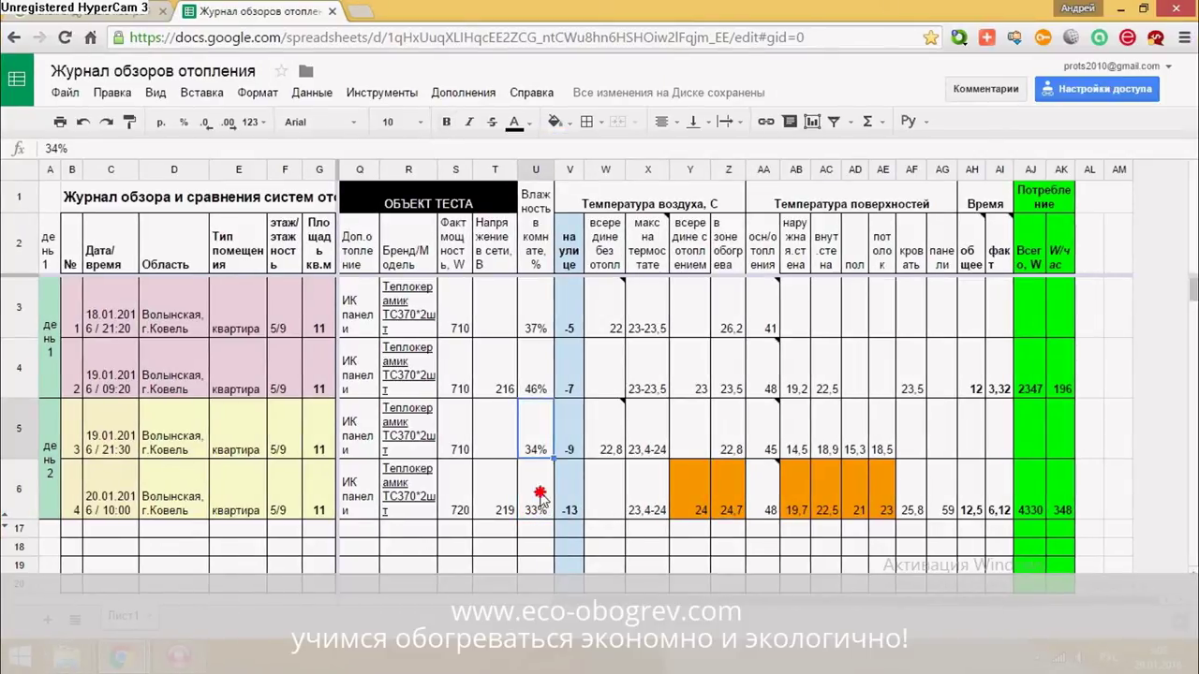
left_click(542, 492)
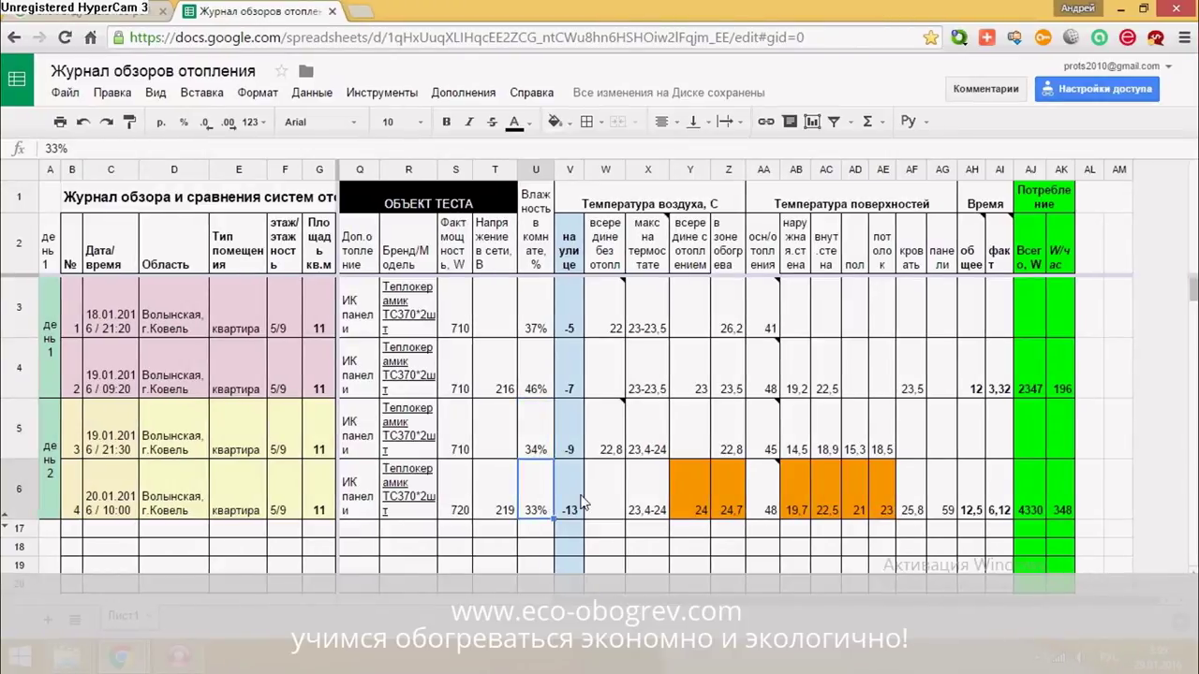
- Examine row 6's highlighted heated-room and heating-zone air temperatures together with its wall, floor and ceiling surface temperatures
left_click(699, 491)
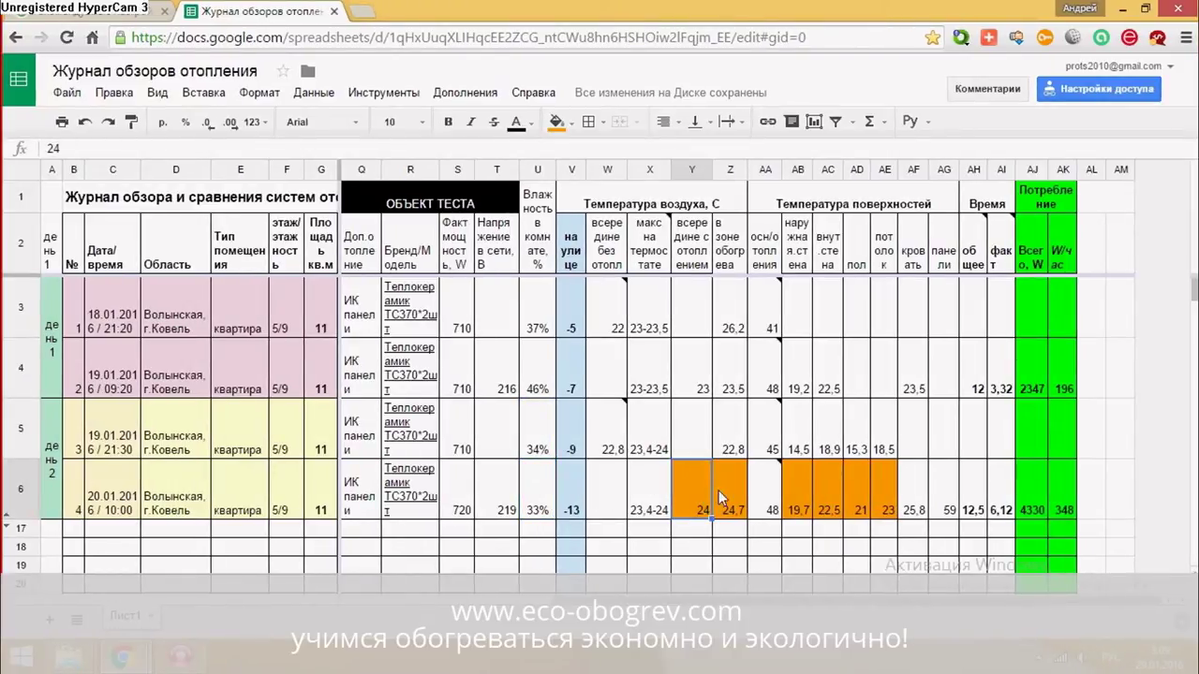
left_click(726, 490)
left_click(828, 490)
left_click(879, 490)
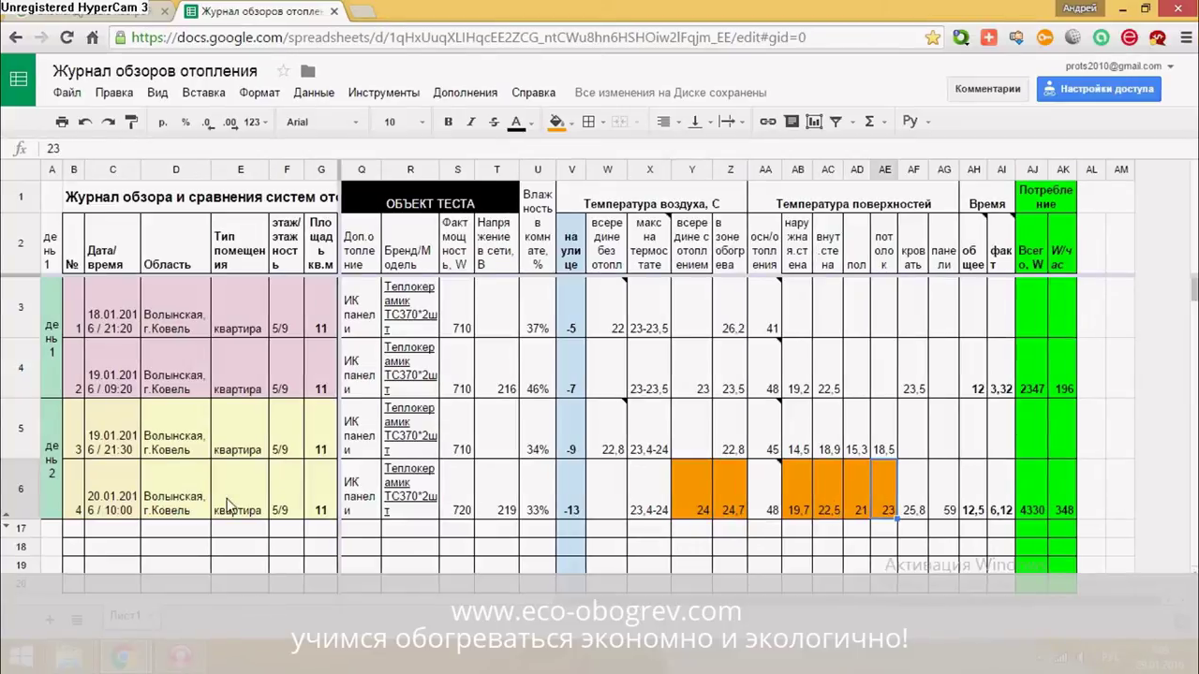
left_click(698, 485)
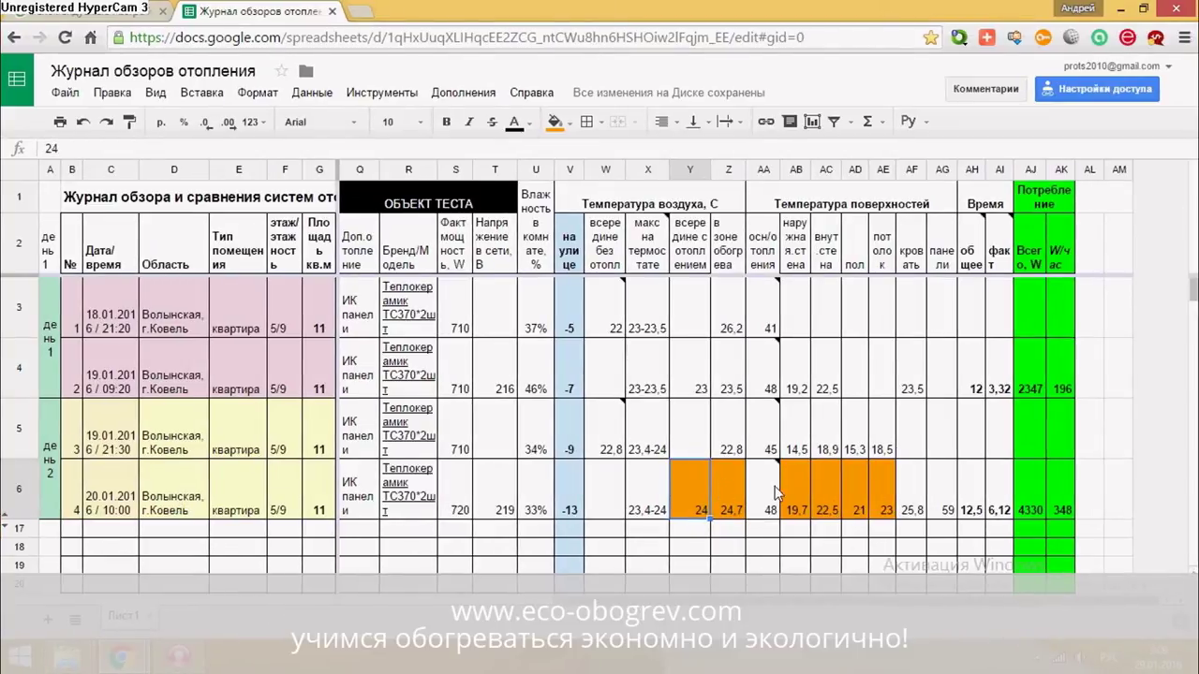
left_click(804, 485)
left_click(826, 487)
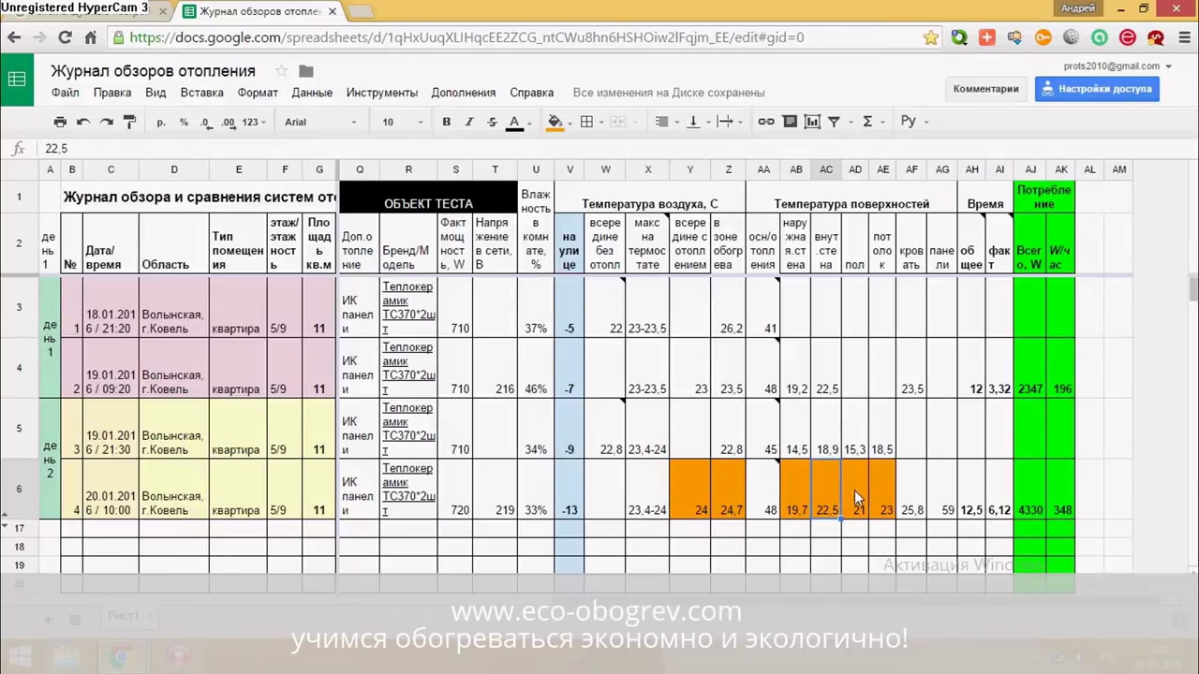
left_click(860, 490)
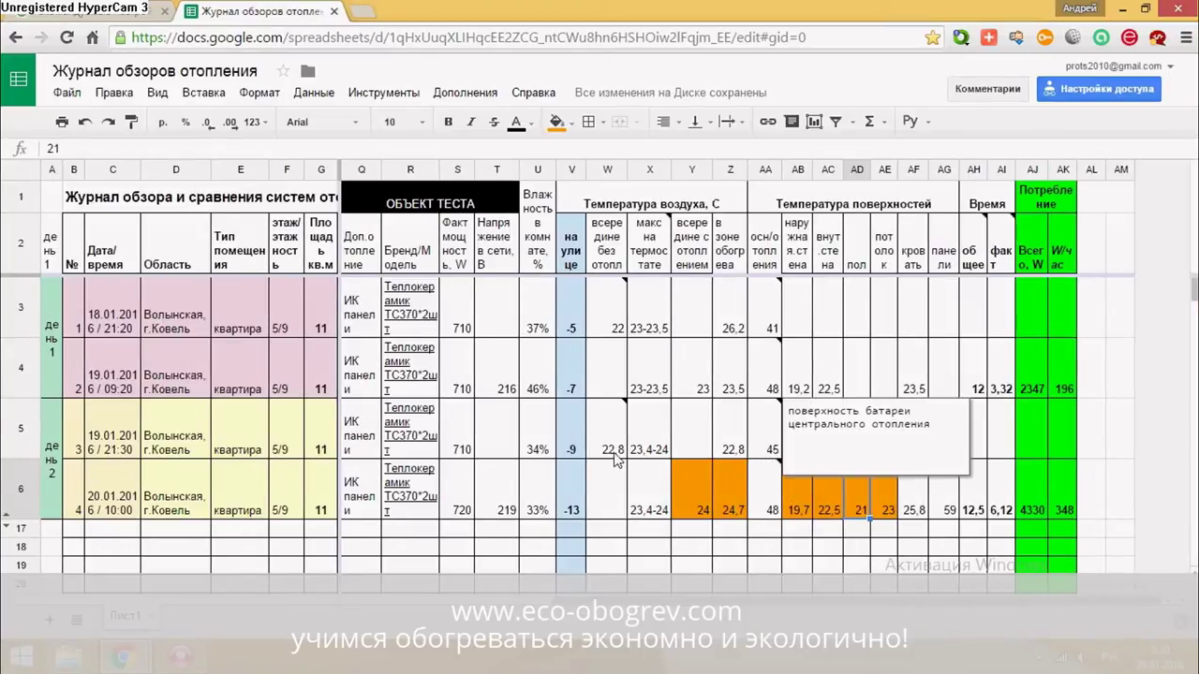
- Compare the outdoor temperatures and the central-heating radiator surface temperatures between rows 5 and 6
left_click(574, 448)
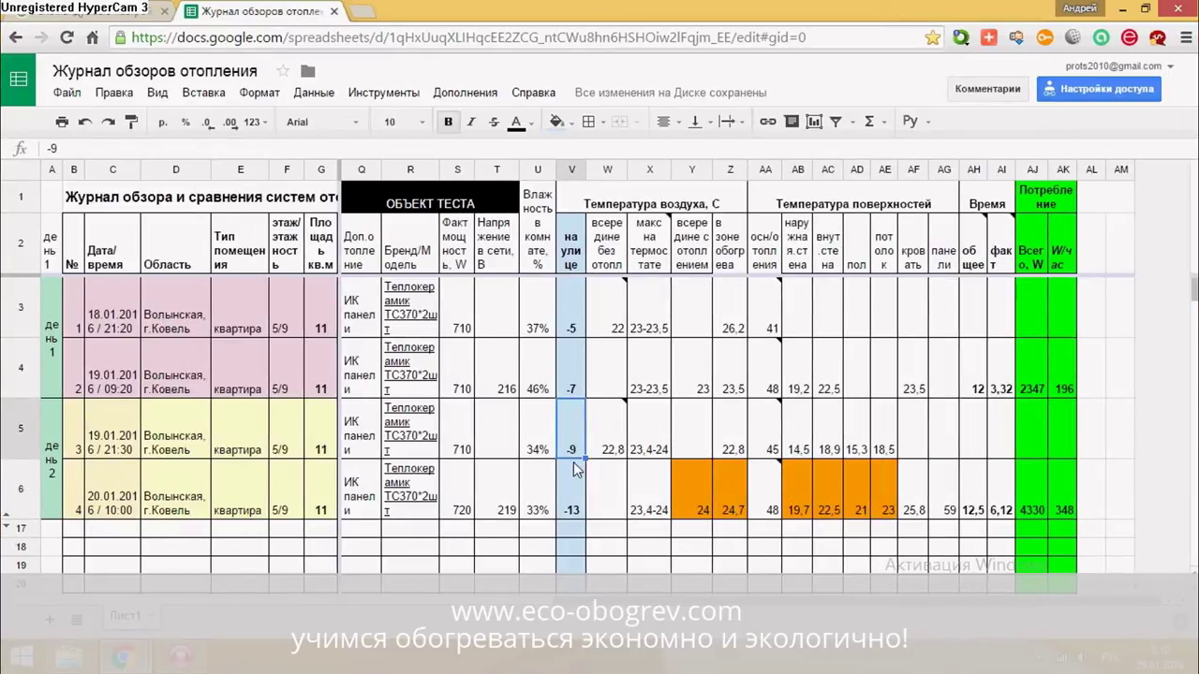
left_click(576, 487)
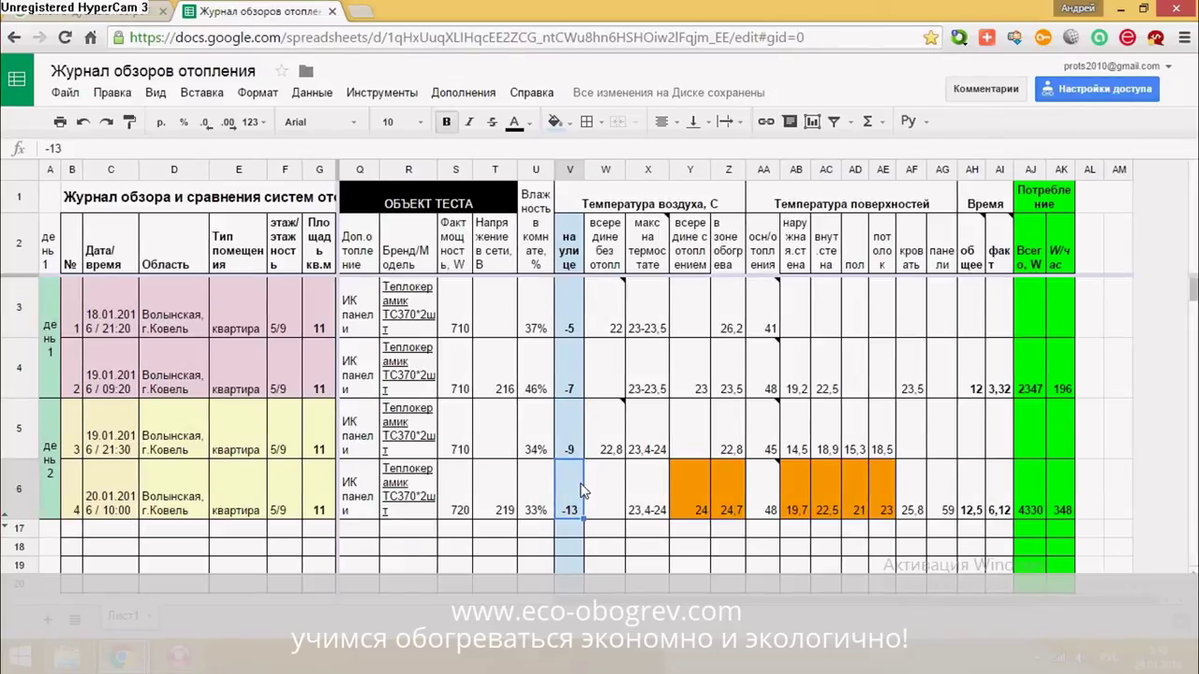
left_click(771, 451)
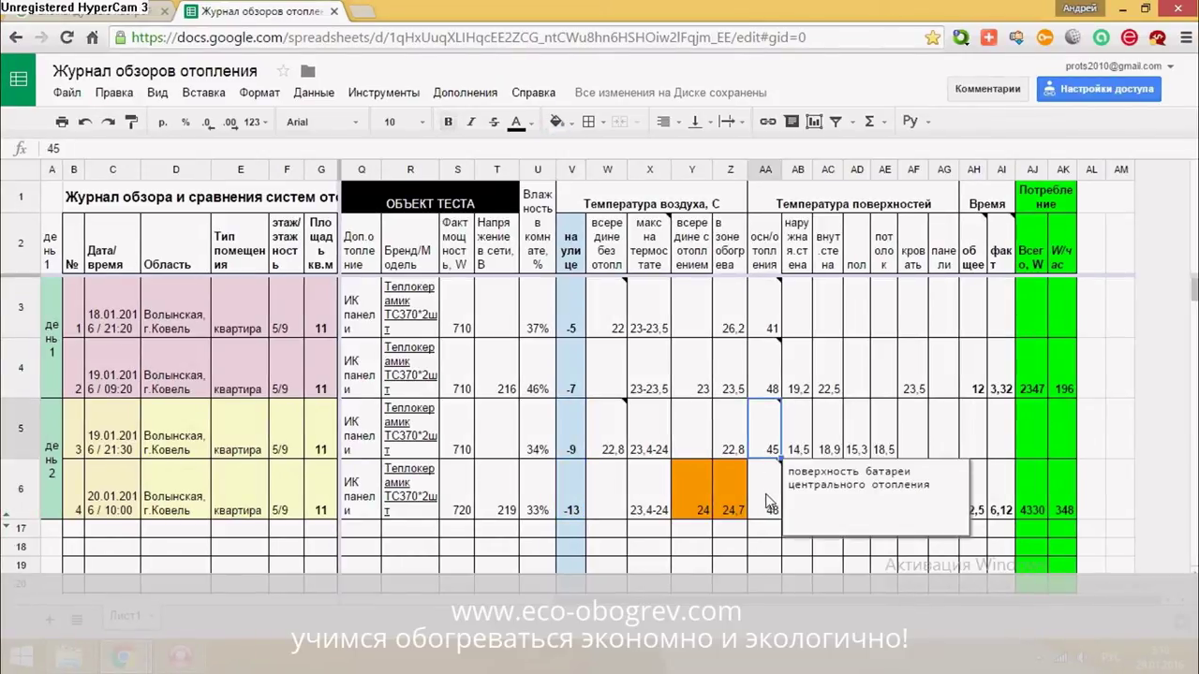
left_click(773, 497)
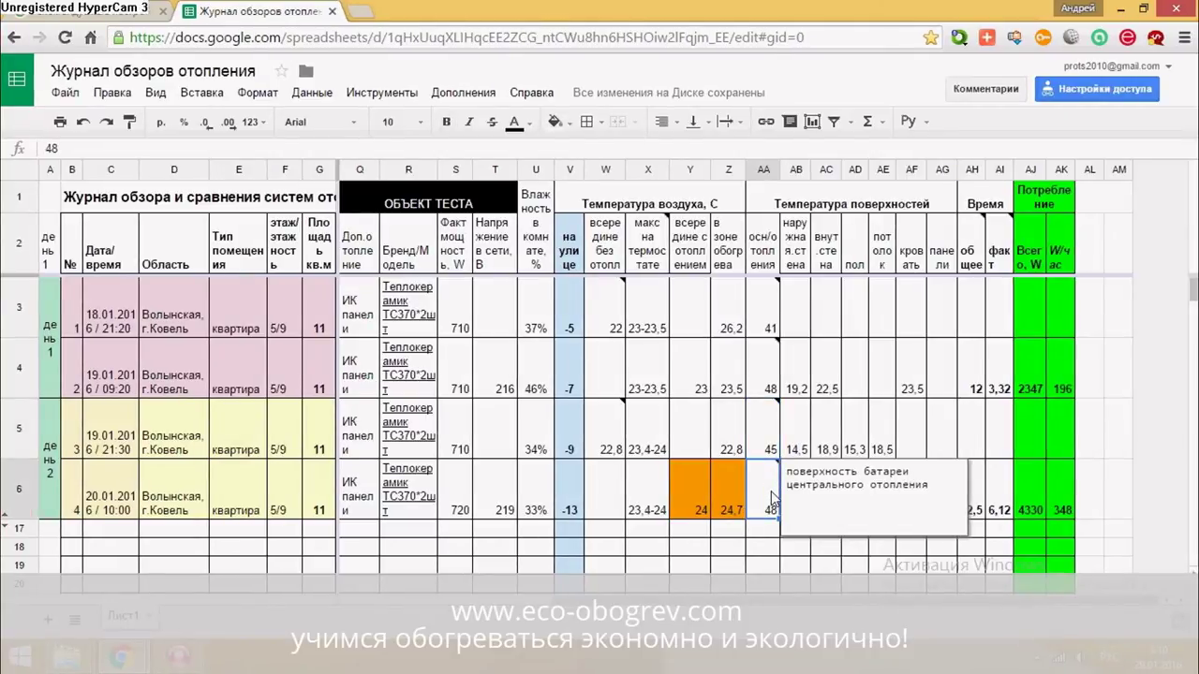
left_click(765, 530)
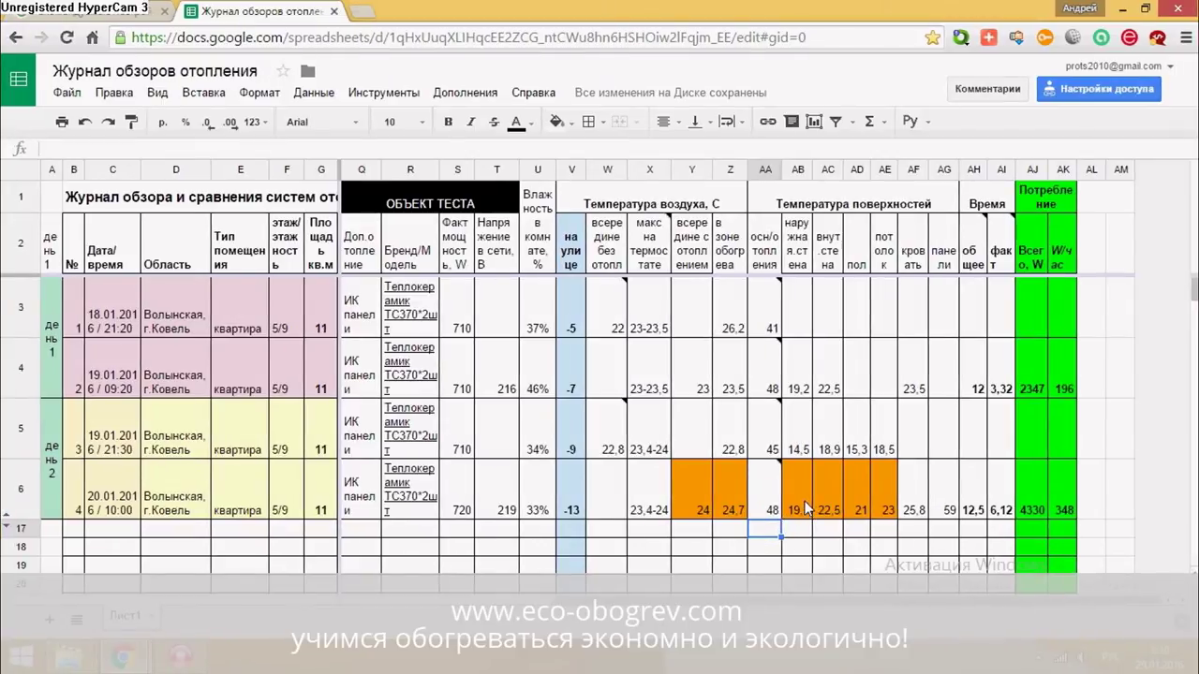
- Compare the outer wall, inner wall, floor and ceiling surface temperatures between rows 5 and 6
left_click(805, 503)
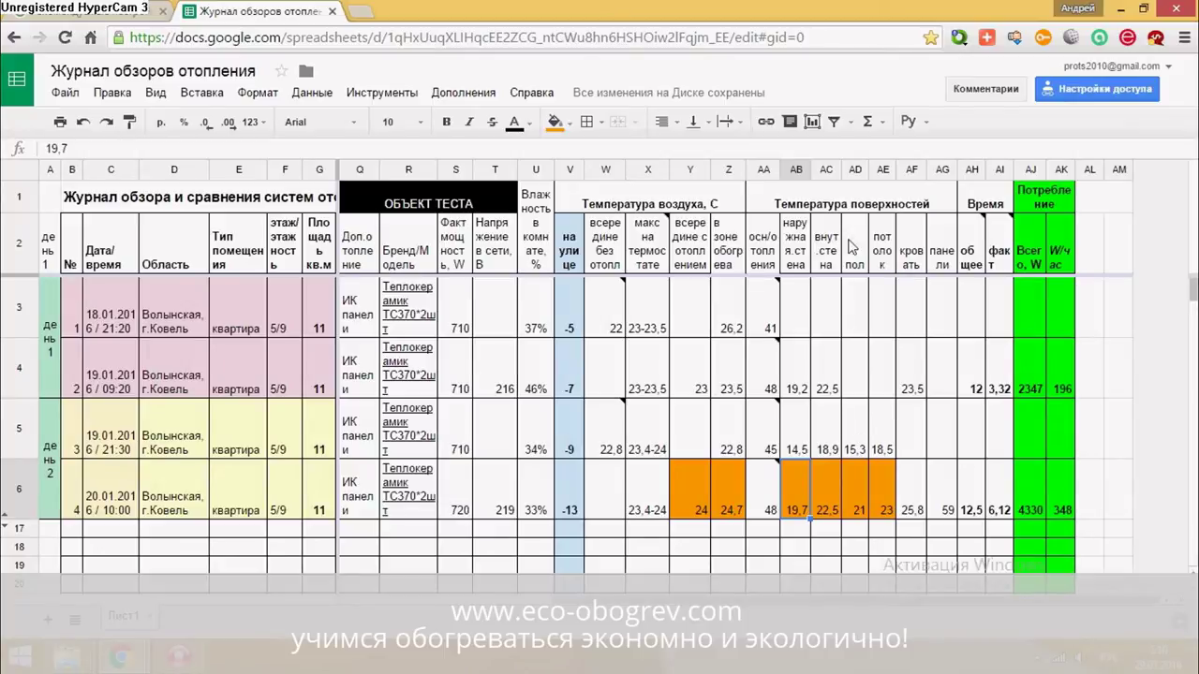
left_click(801, 448)
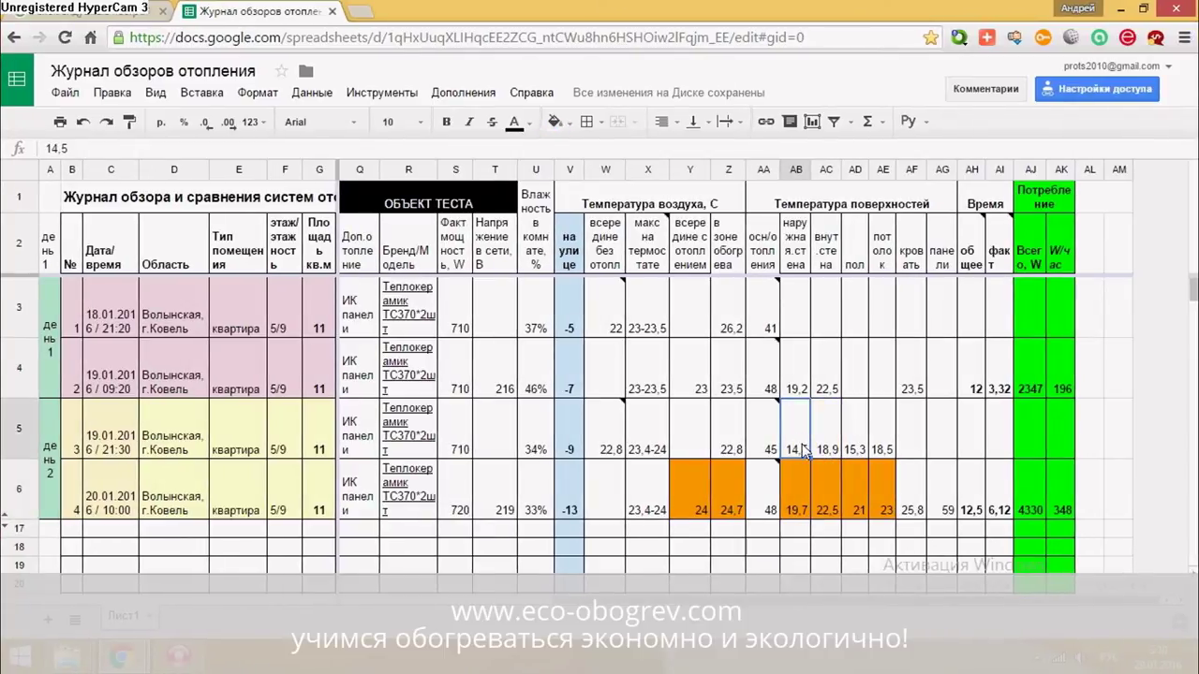
left_click(828, 451)
left_click(858, 453)
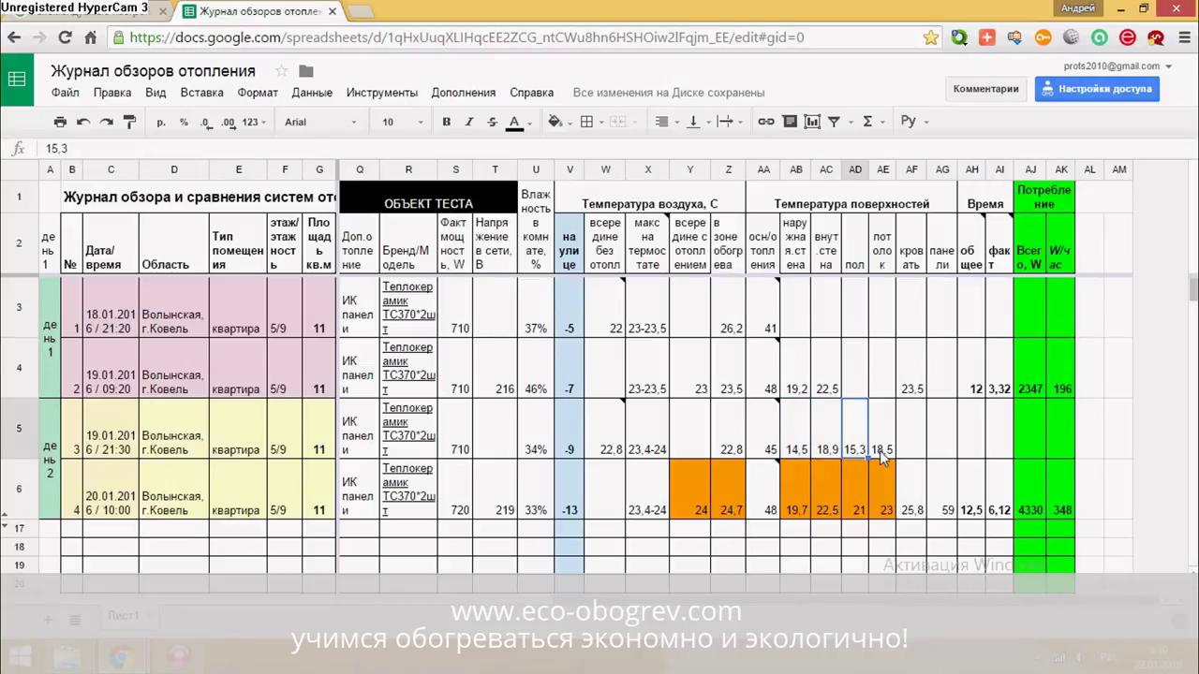
left_click(881, 449)
left_click(887, 499)
left_click(859, 500)
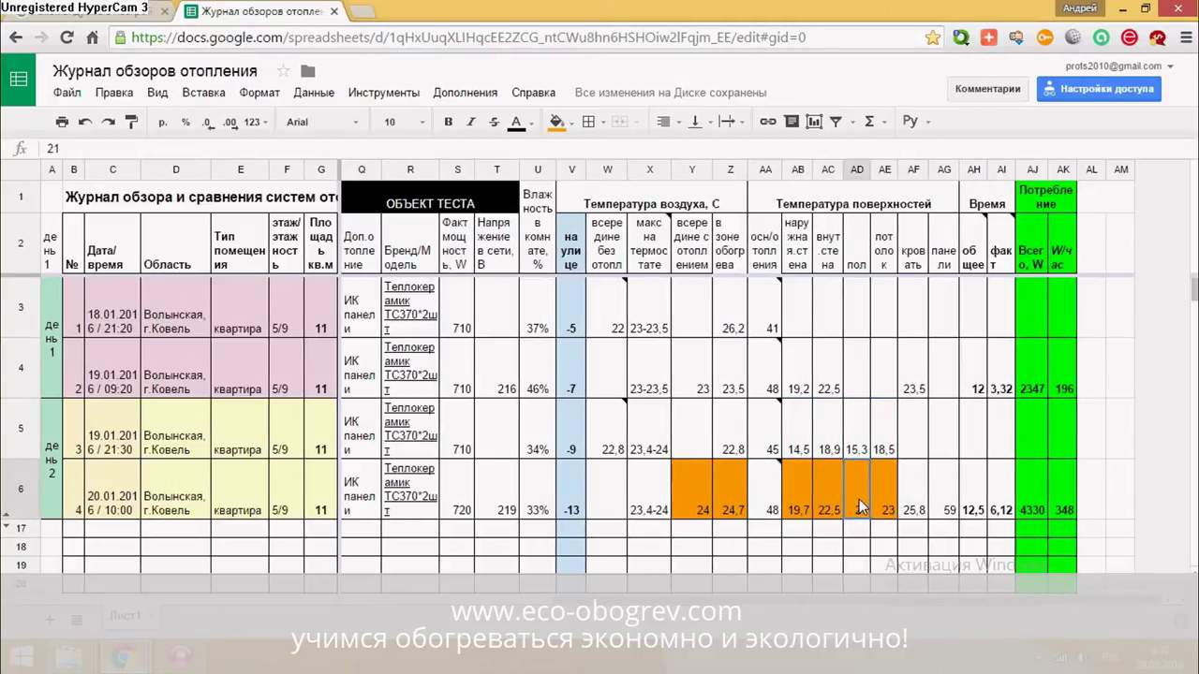
left_click(830, 506)
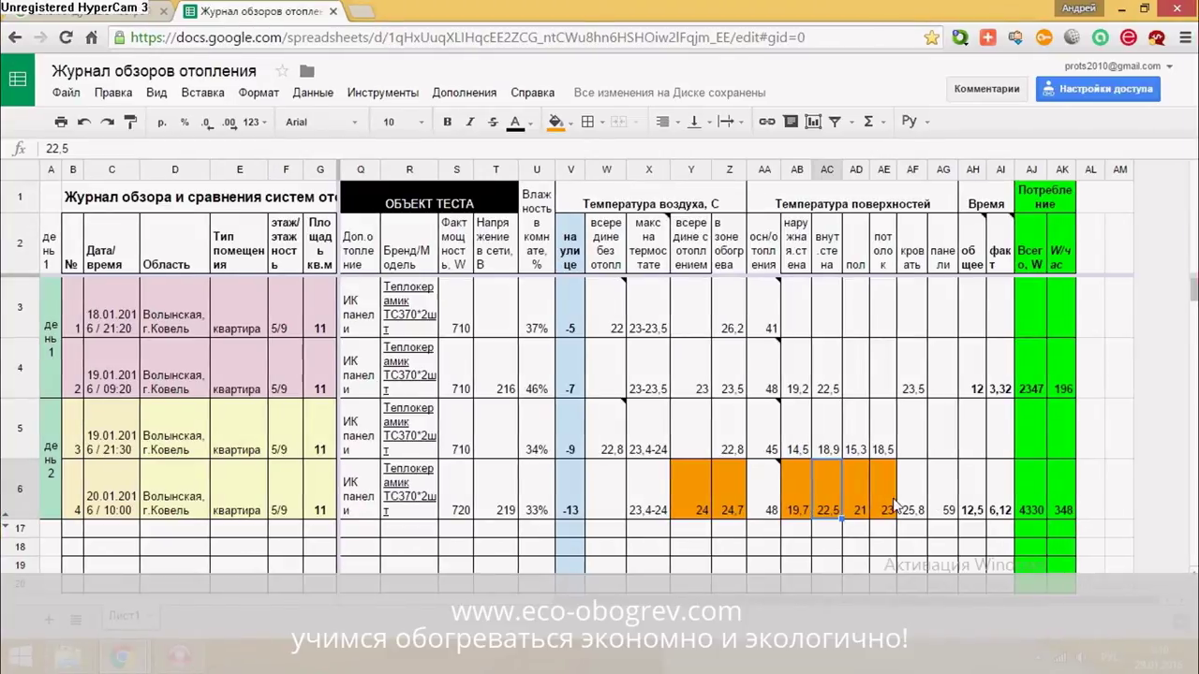
- Compare the air temperature in the heating zone between rows 5 and 6
left_click(732, 518)
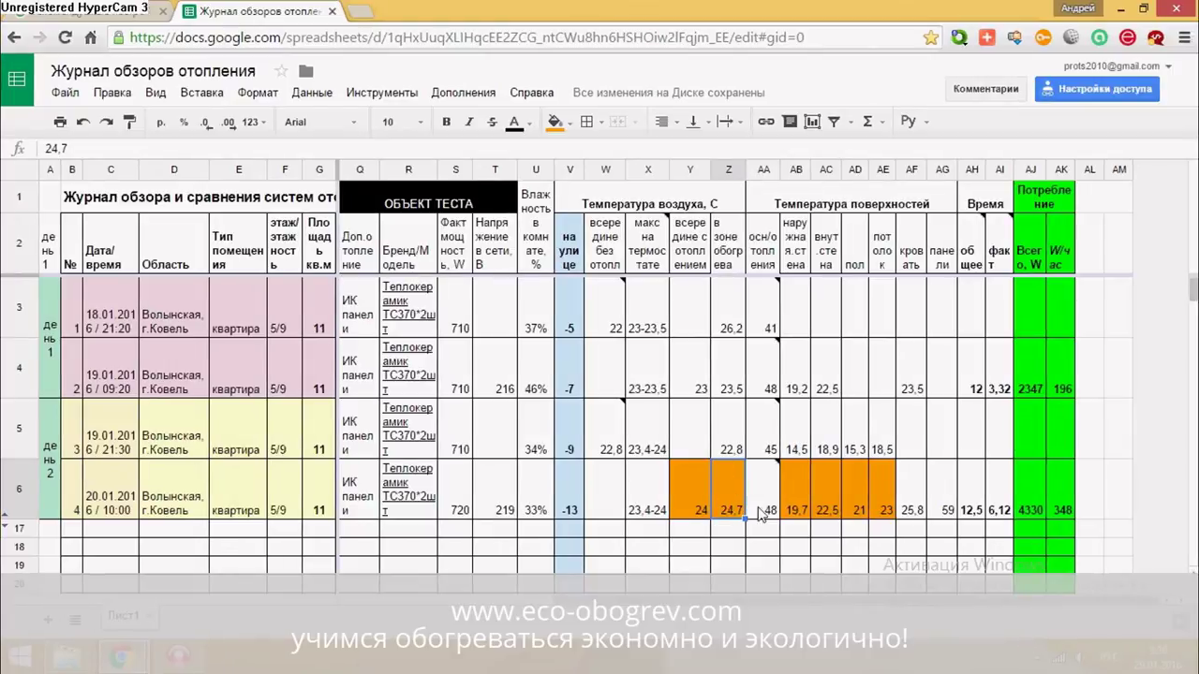
left_click(740, 455)
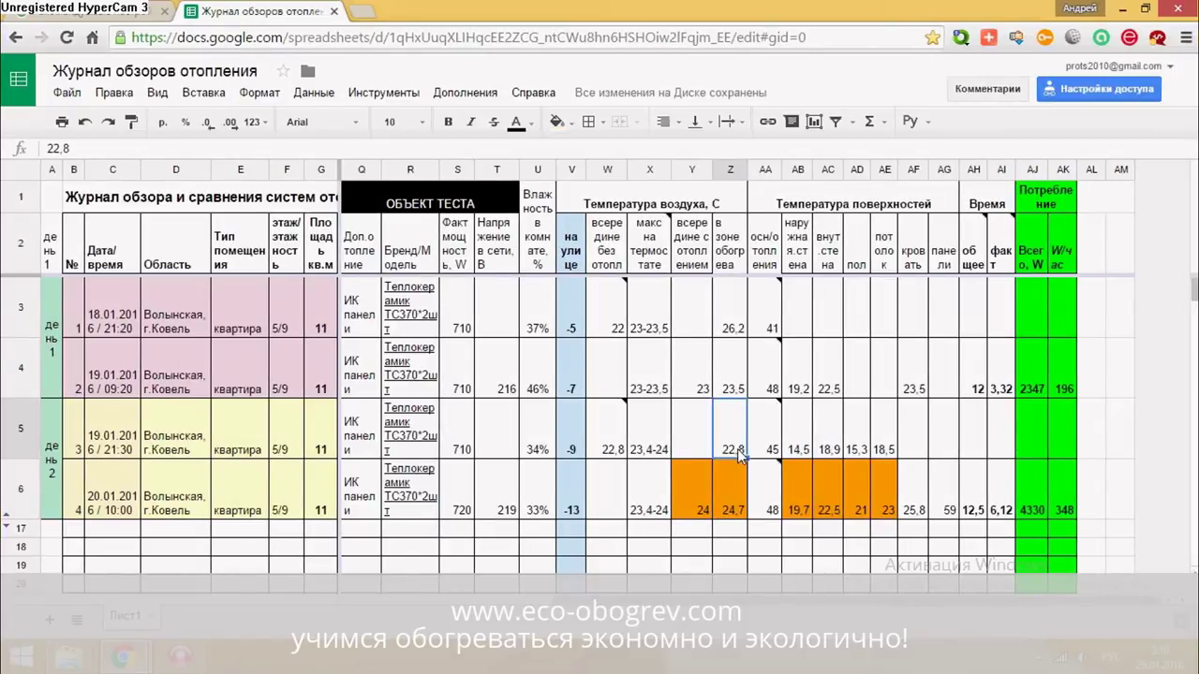
left_click(738, 489)
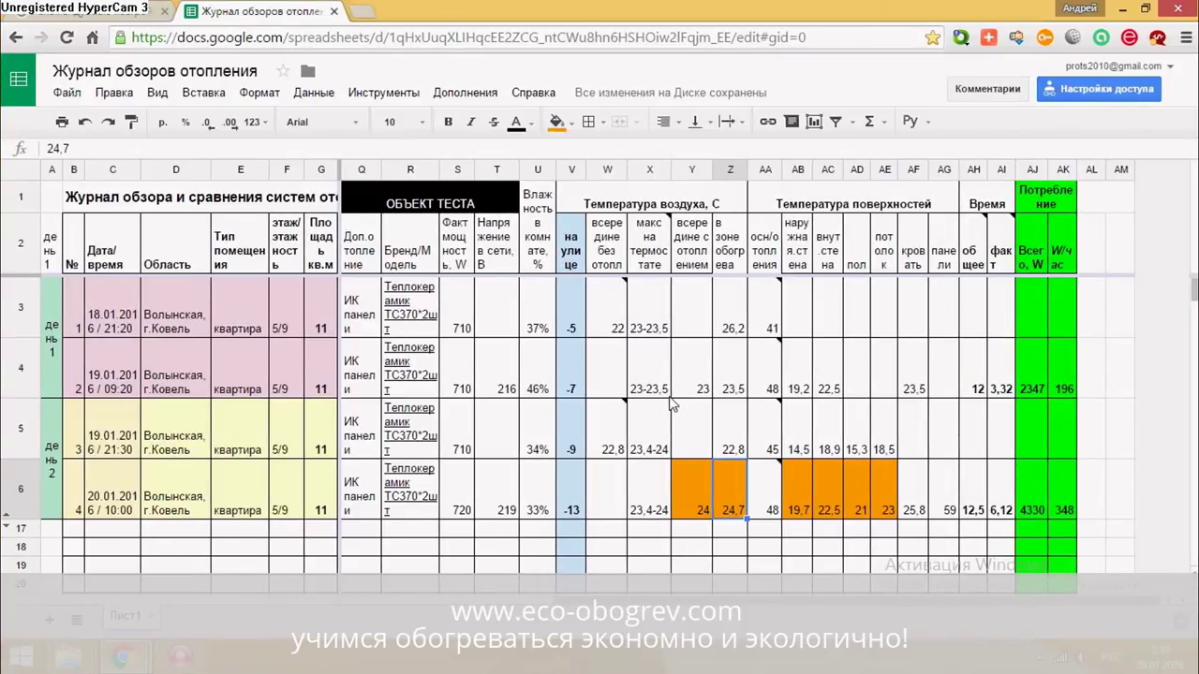
- Compare the total energy consumption of day 1 in row 4 with that of day 2 in row 6
left_click(49, 355)
left_click(46, 437)
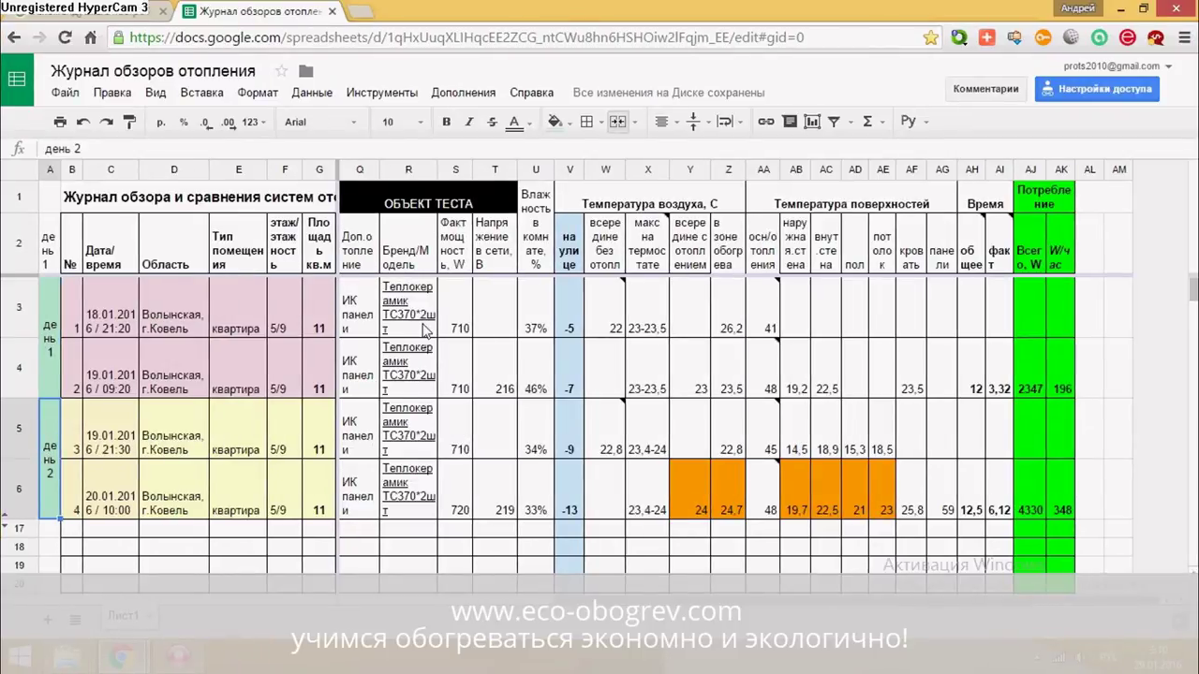
left_click(424, 375)
left_click(695, 440)
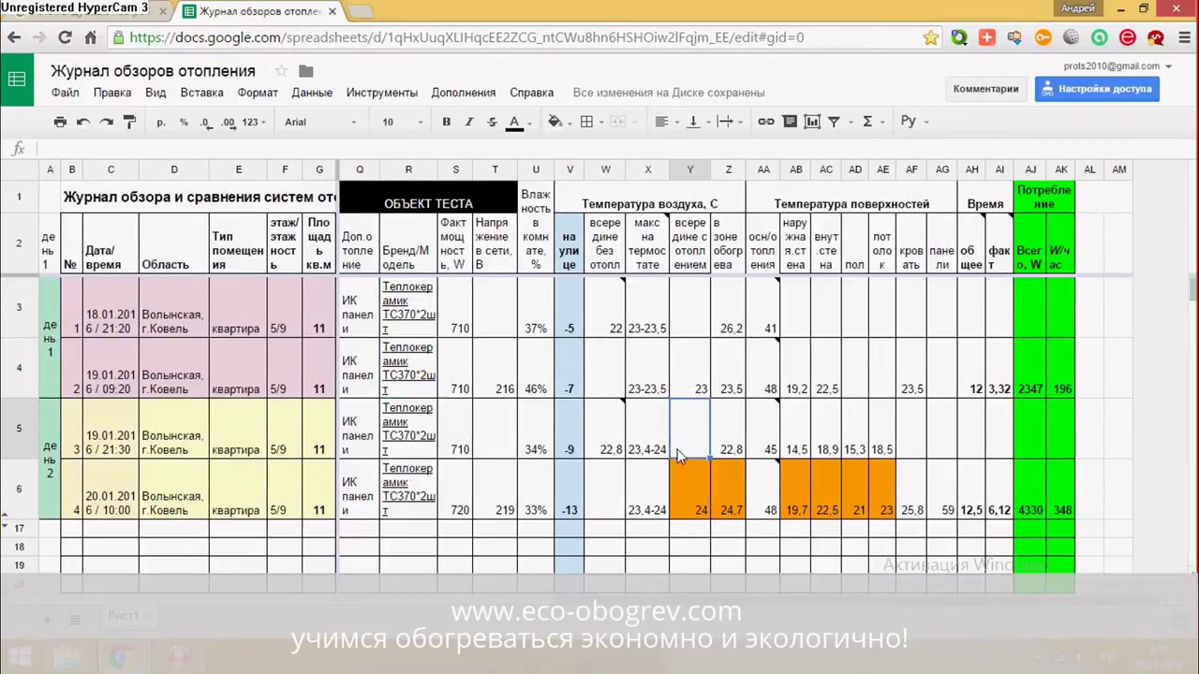
left_click(1037, 390)
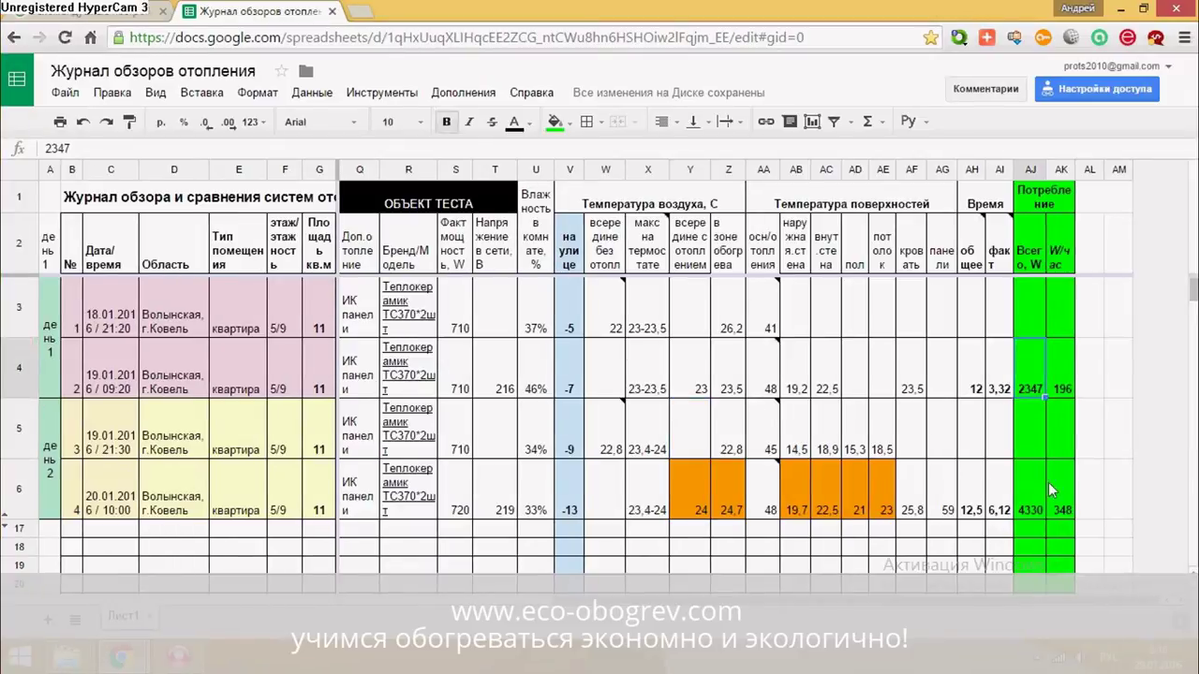
left_click(1041, 498)
left_click(1036, 391)
left_click(1041, 481)
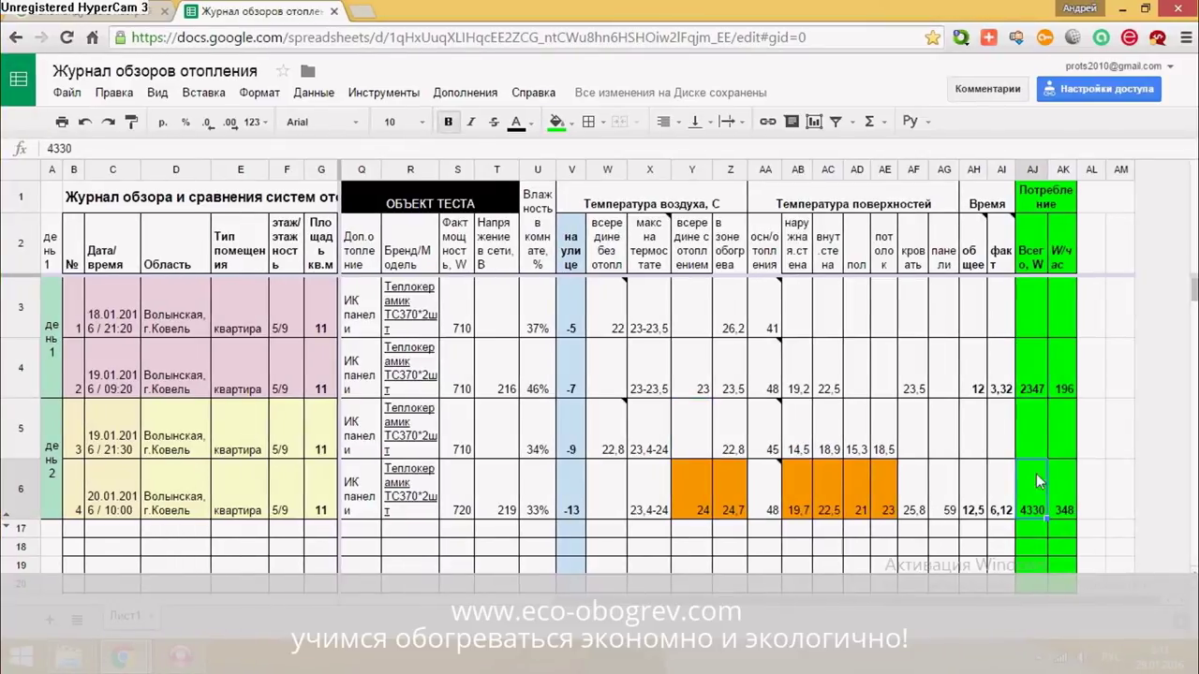
left_click(1030, 391)
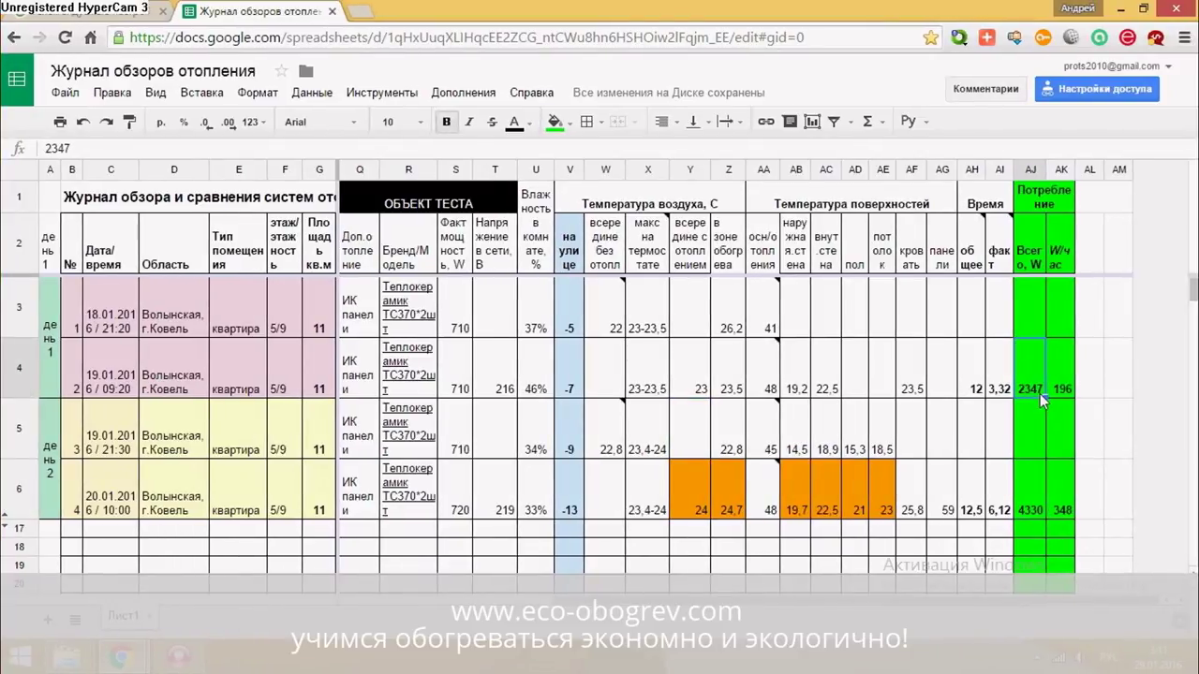
left_click(1038, 487)
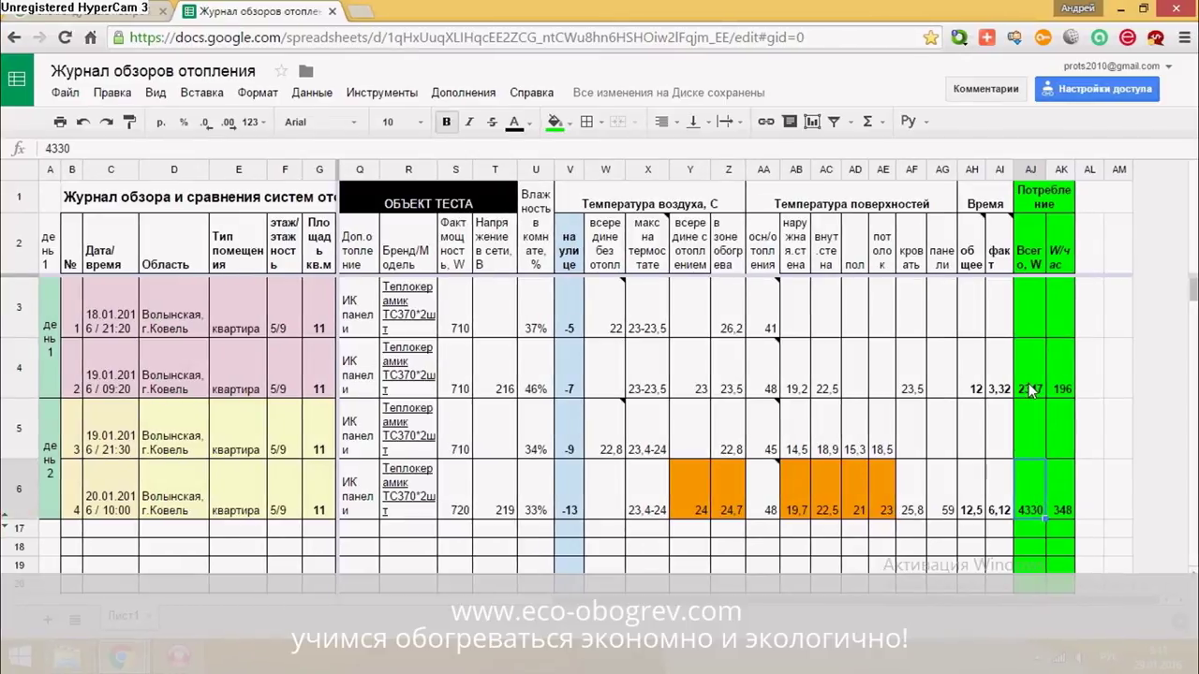
- Check the outdoor temperatures in rows 3, 4 and 6 and the total running time of both test days
left_click(575, 384)
key("Up")
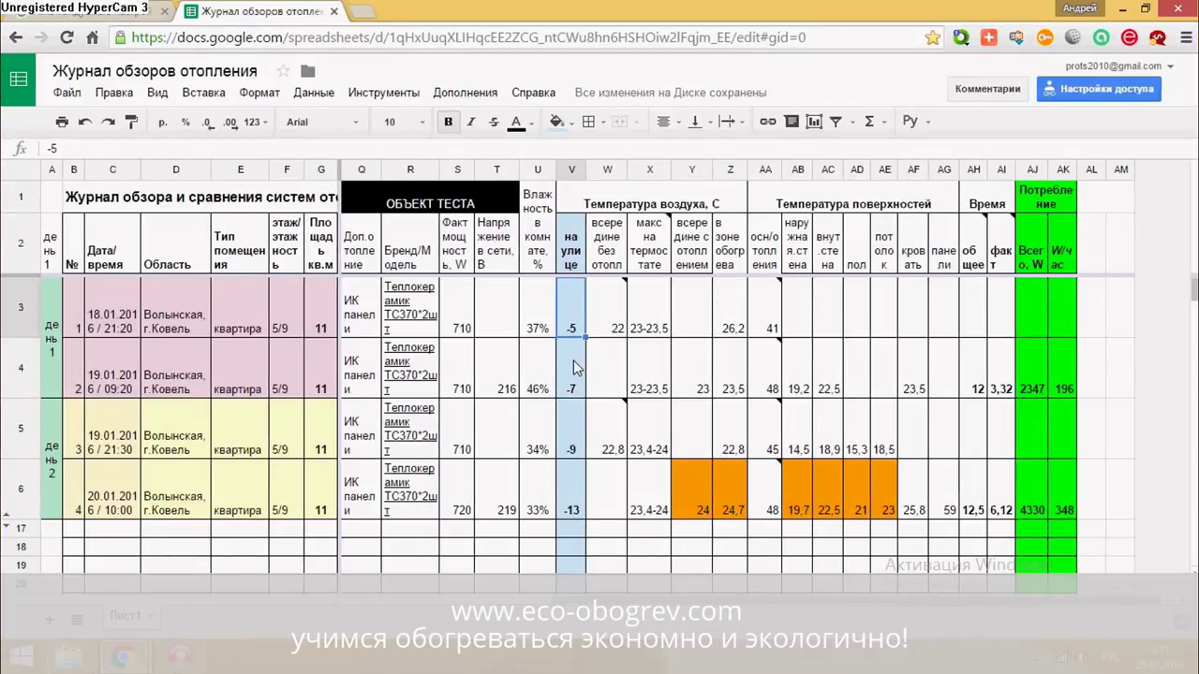
key("Down")
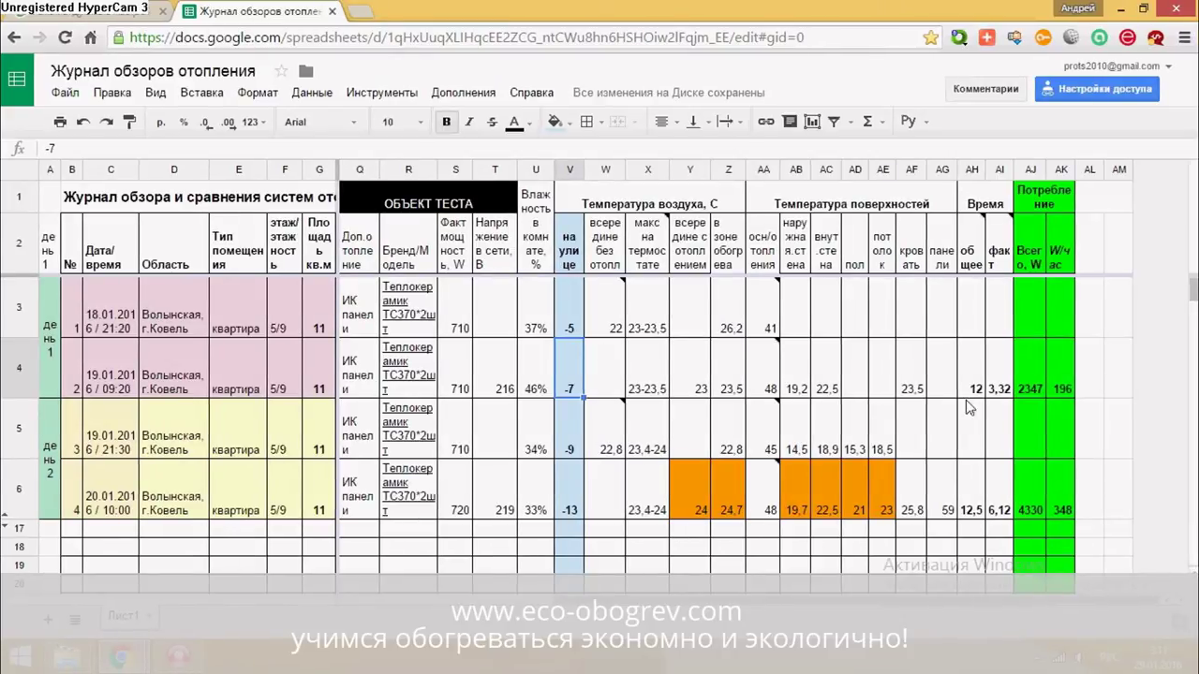
left_click(974, 487)
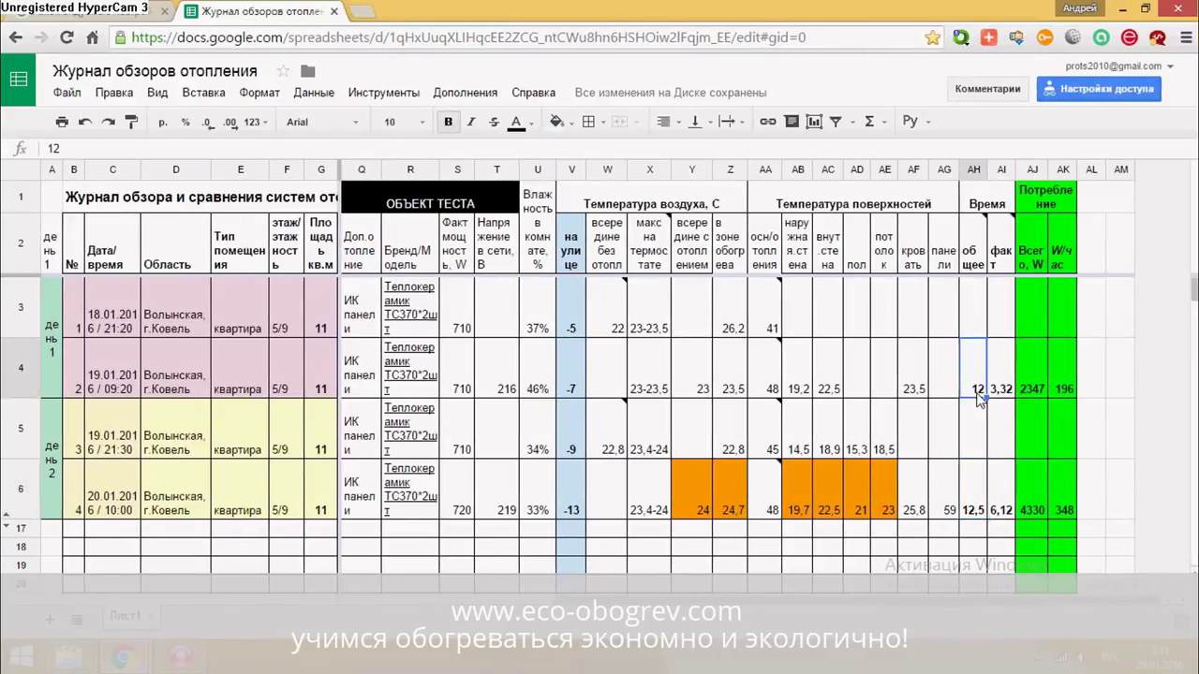
left_click(977, 393)
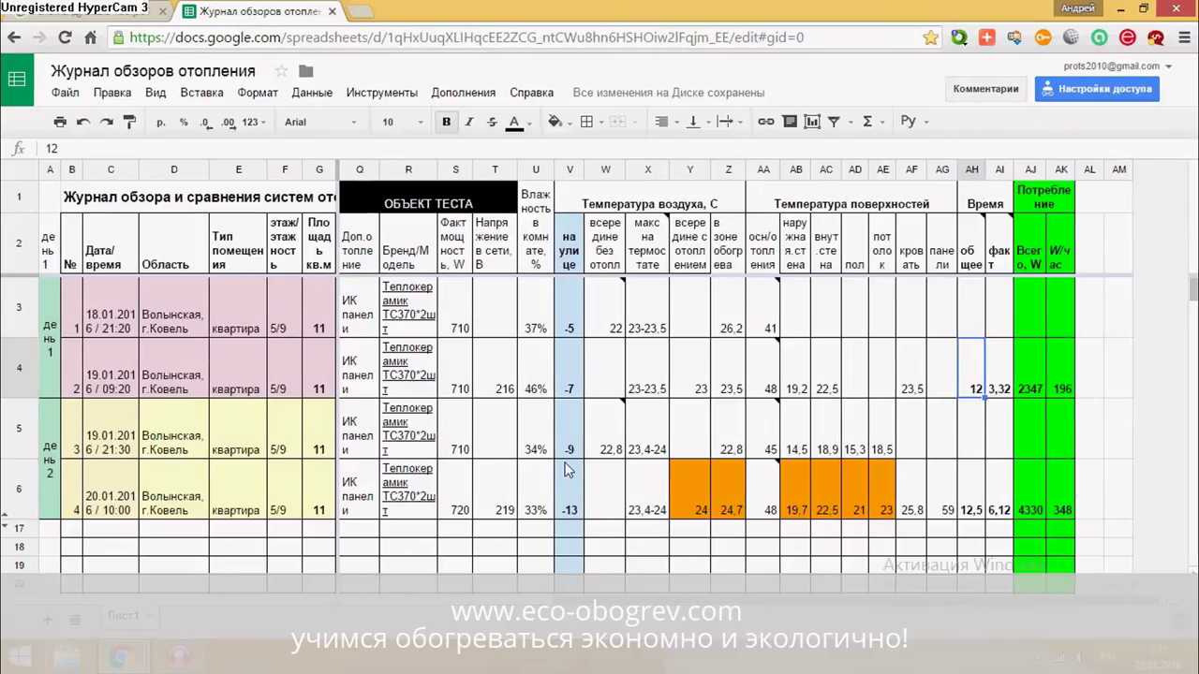
left_click(567, 470)
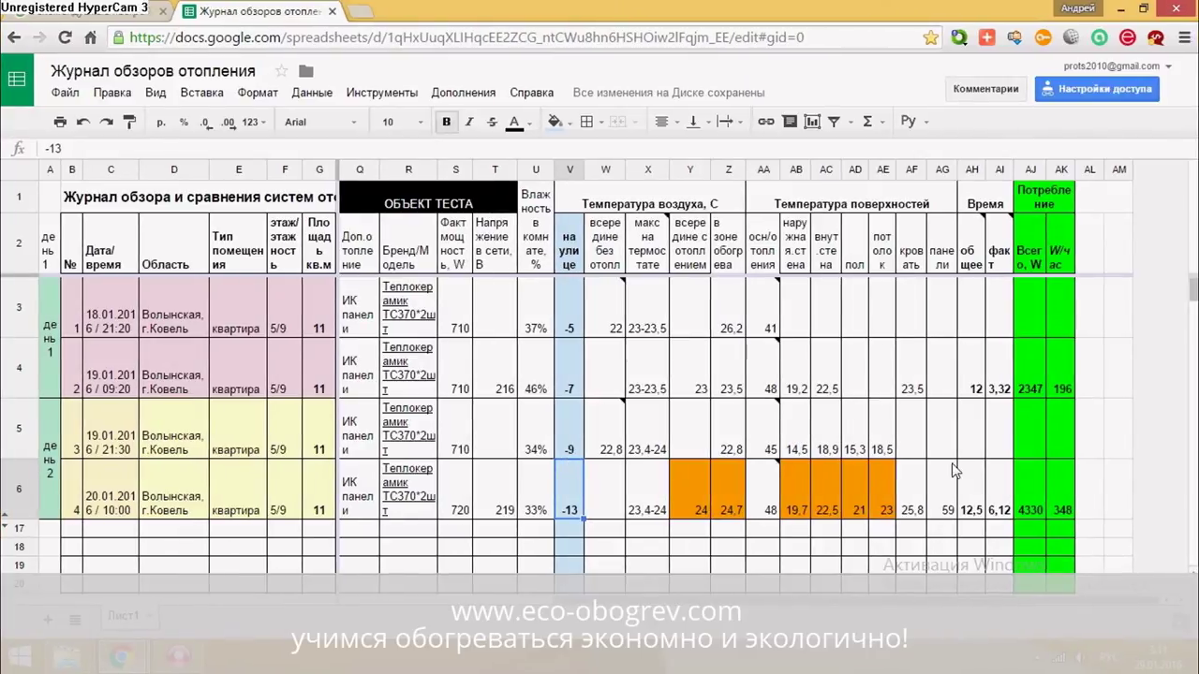
- Compare both the total and the hourly energy consumption between rows 4 and 6
left_click(1034, 392)
left_click(1035, 510)
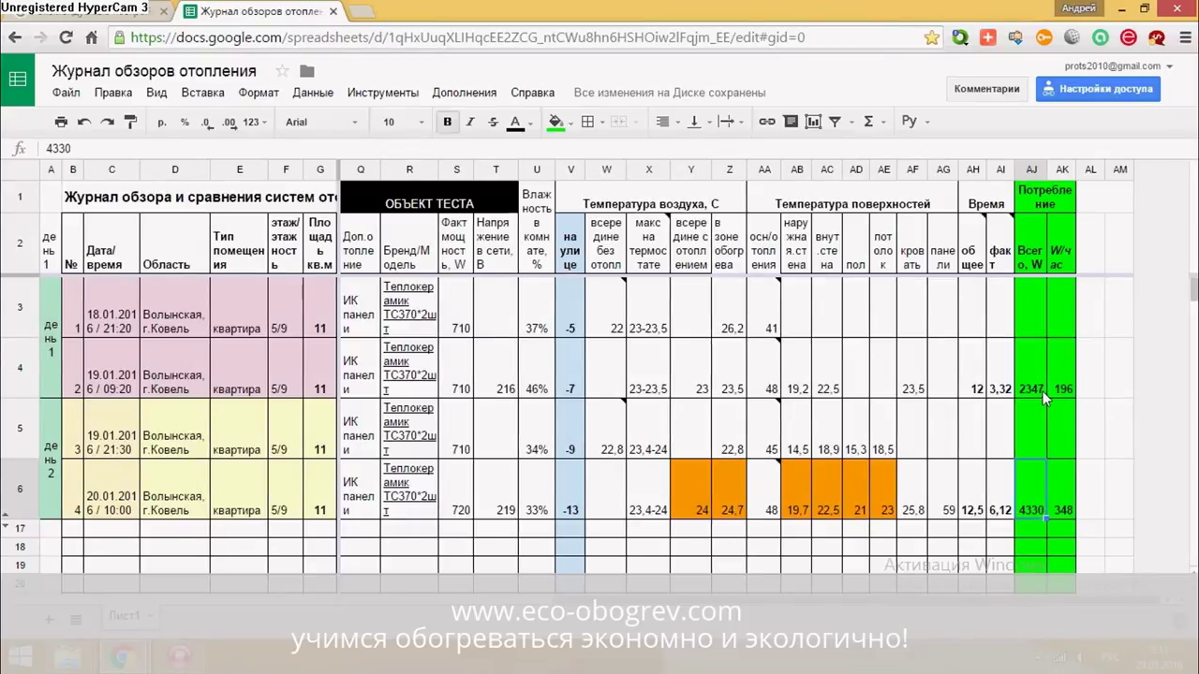
left_click(1041, 391)
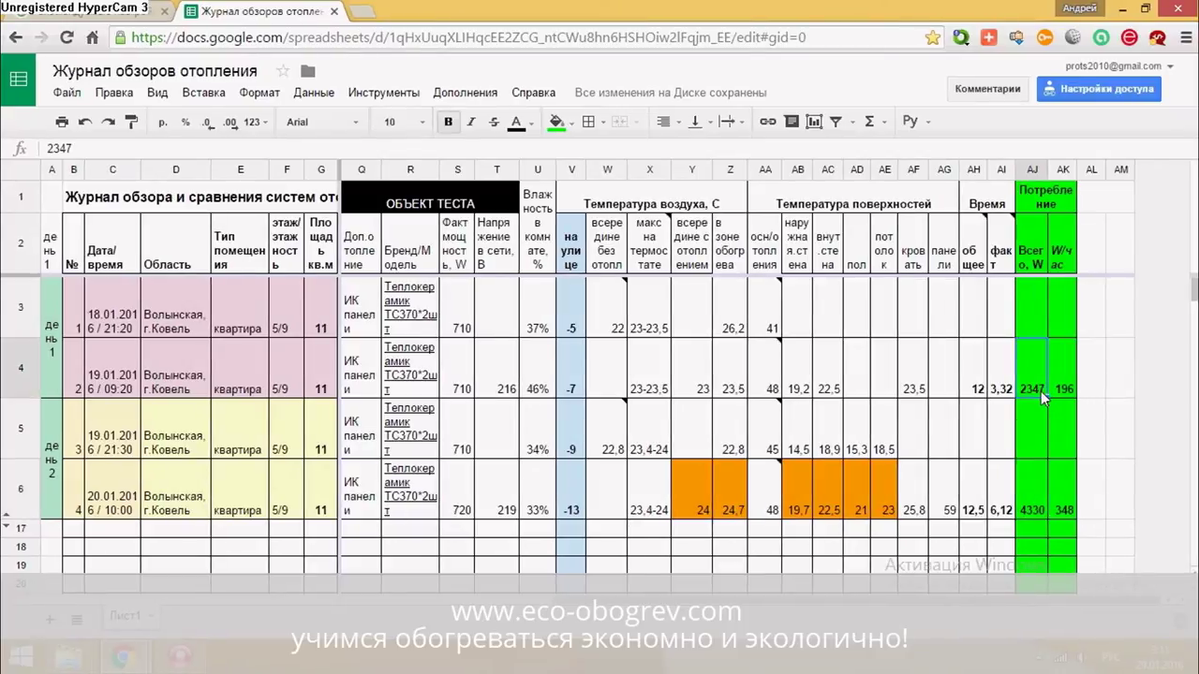
left_click(1040, 509)
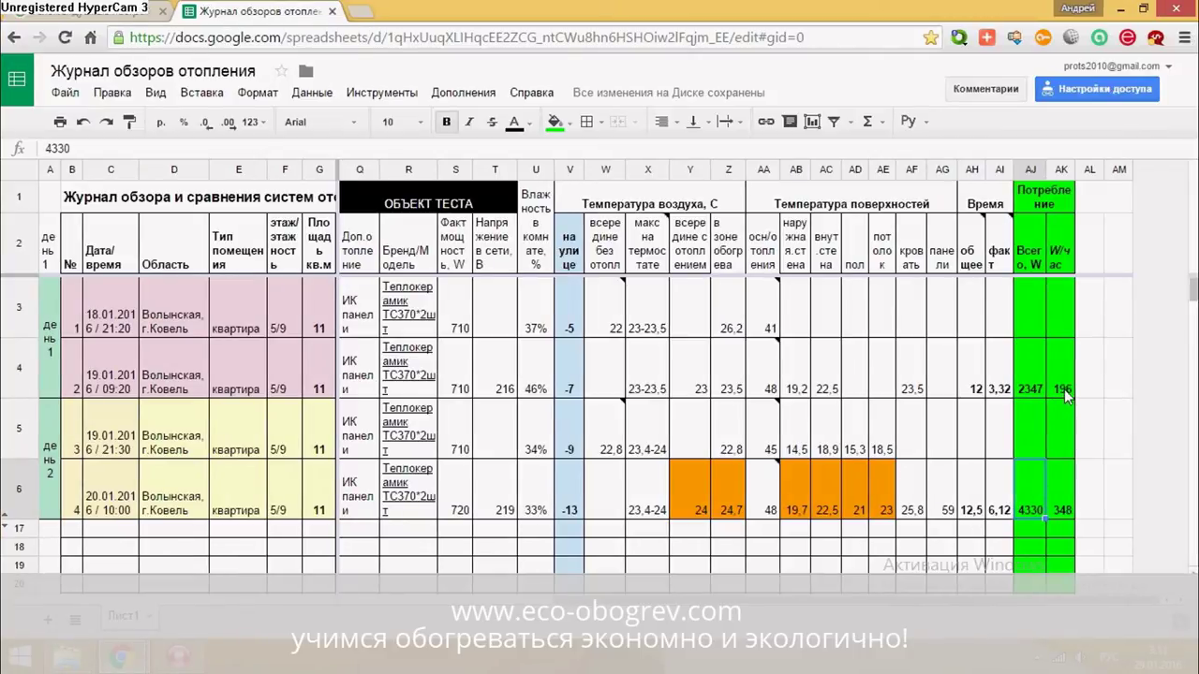
left_click(1064, 389)
left_click(1063, 513)
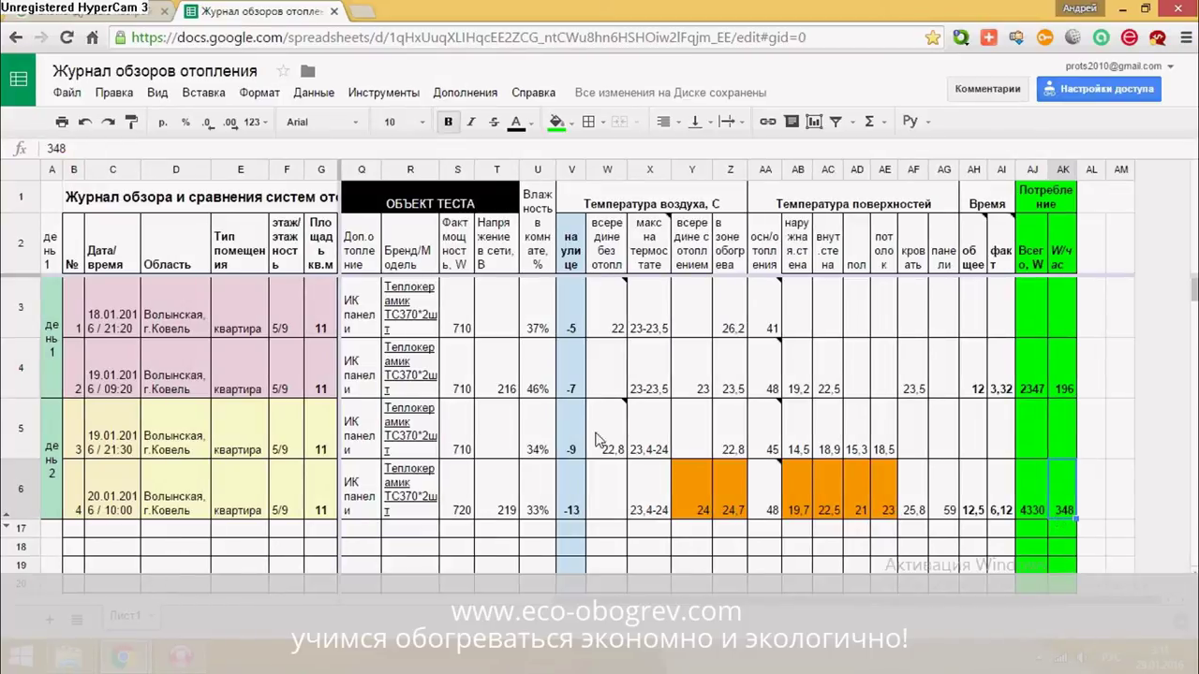
- Compare the main heating surface temperatures across rows 3 to 6 for both test days
mouse_move(600, 438)
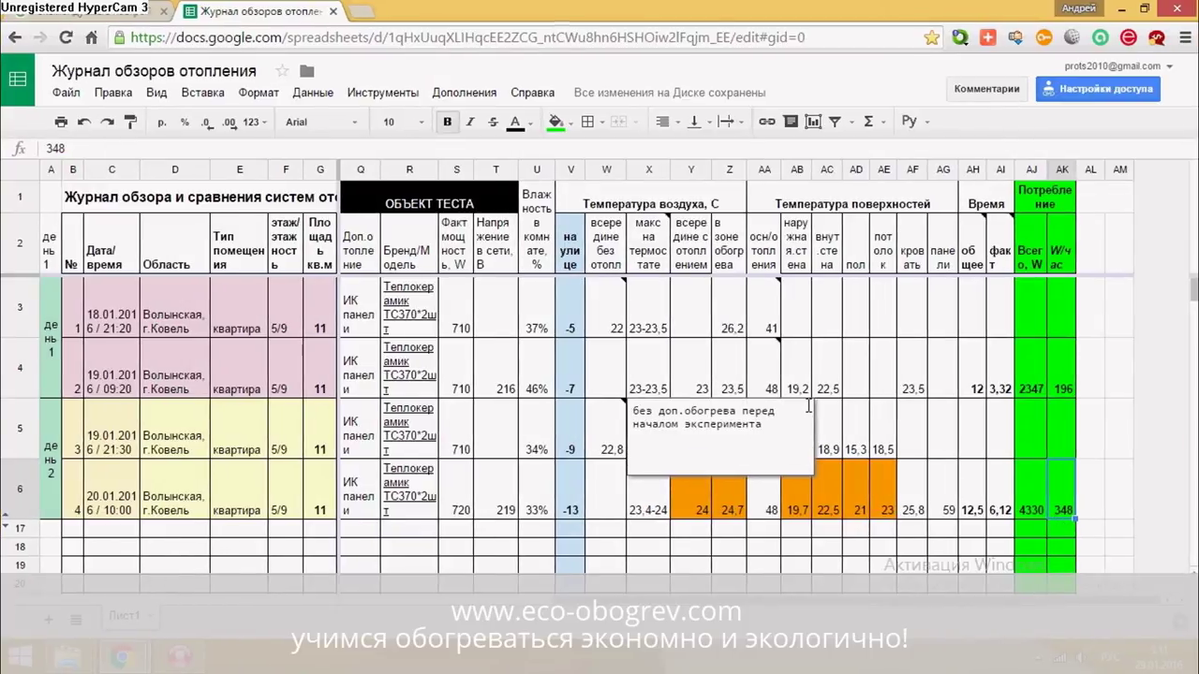
left_click(766, 375)
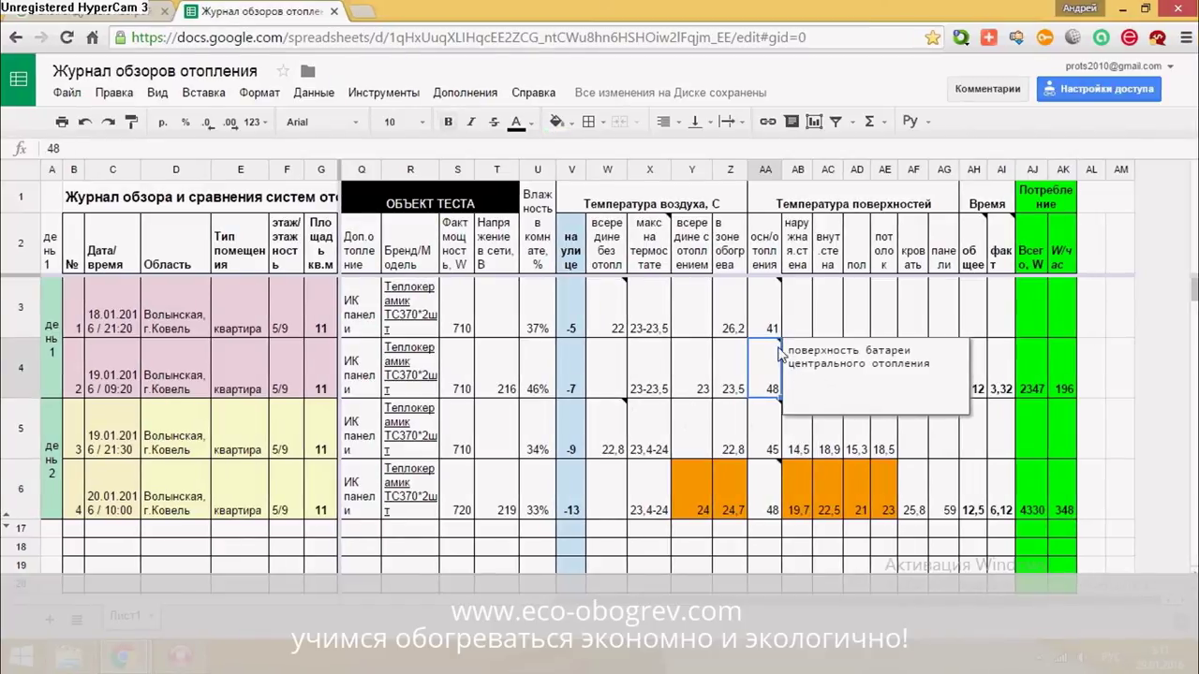
left_click(772, 328)
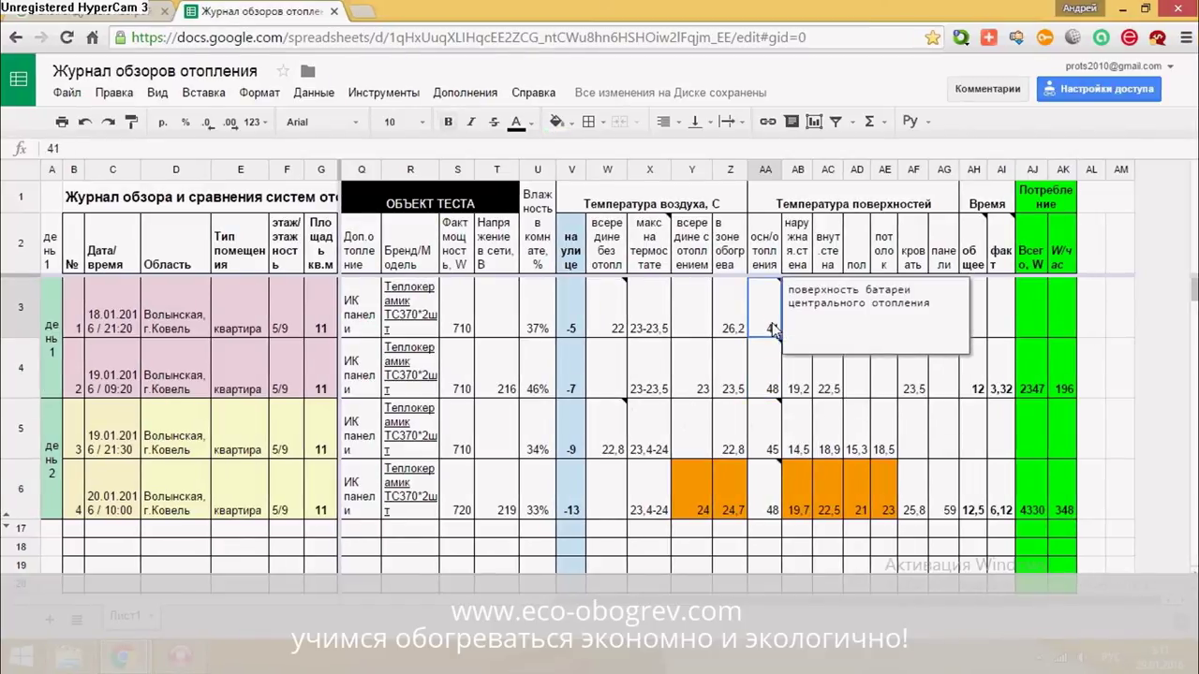
left_click(770, 379)
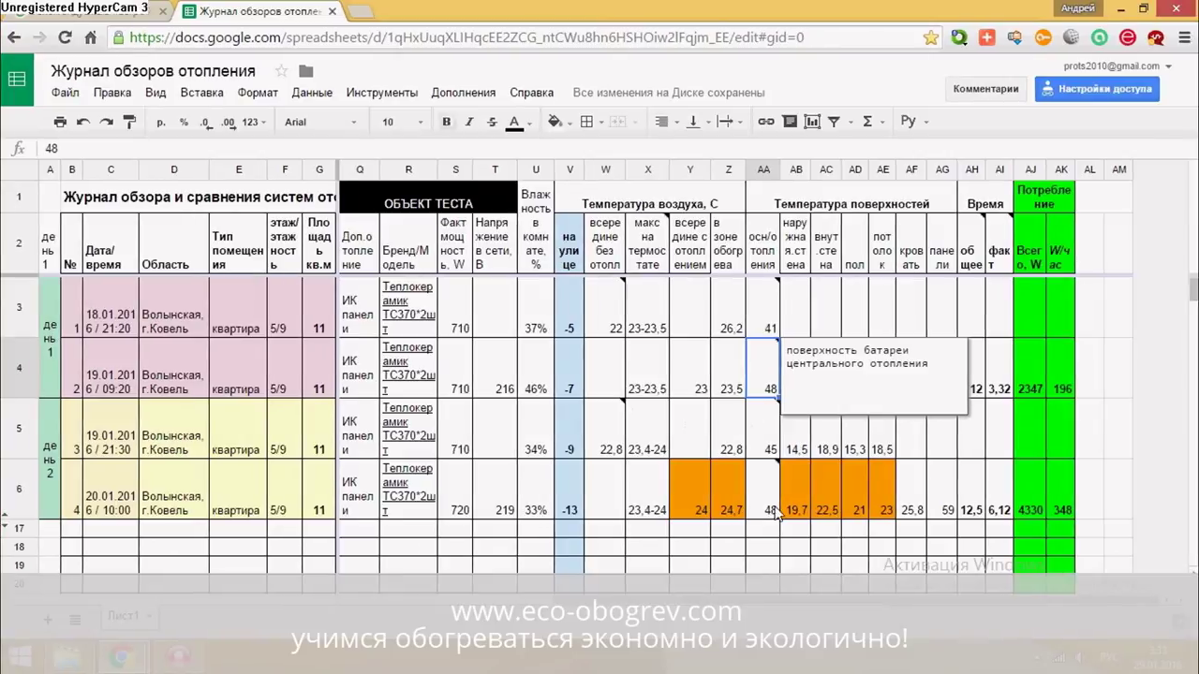
left_click(767, 501)
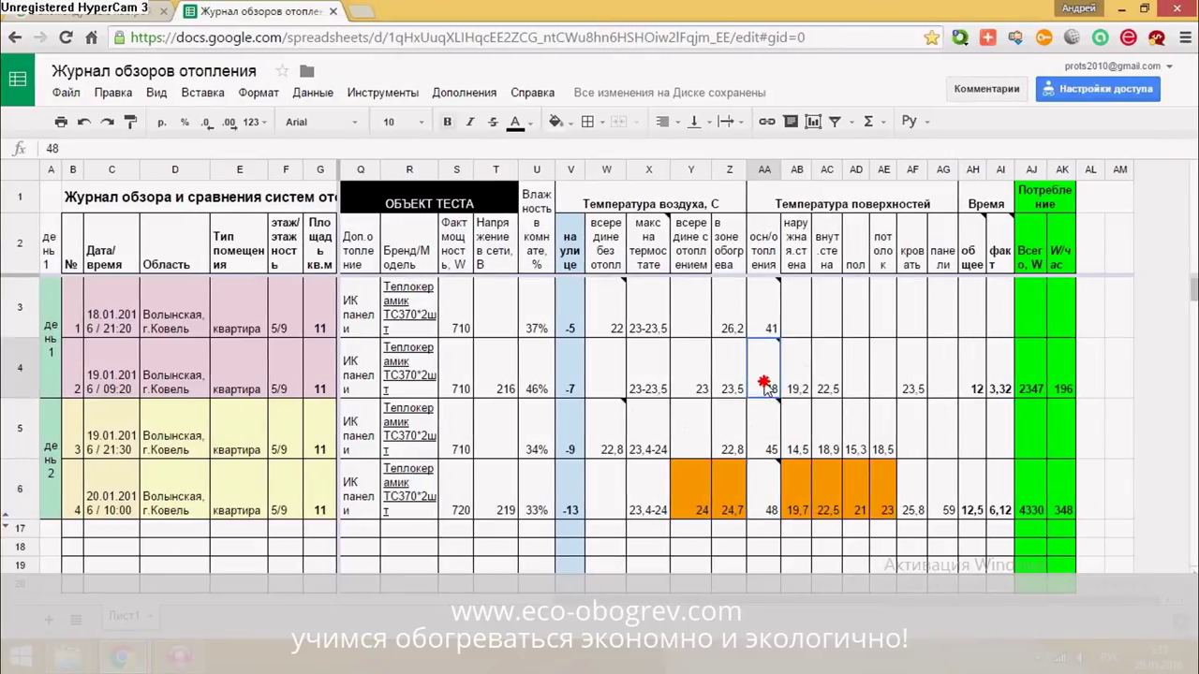
left_click(765, 336)
left_click_drag(764, 342, 768, 495)
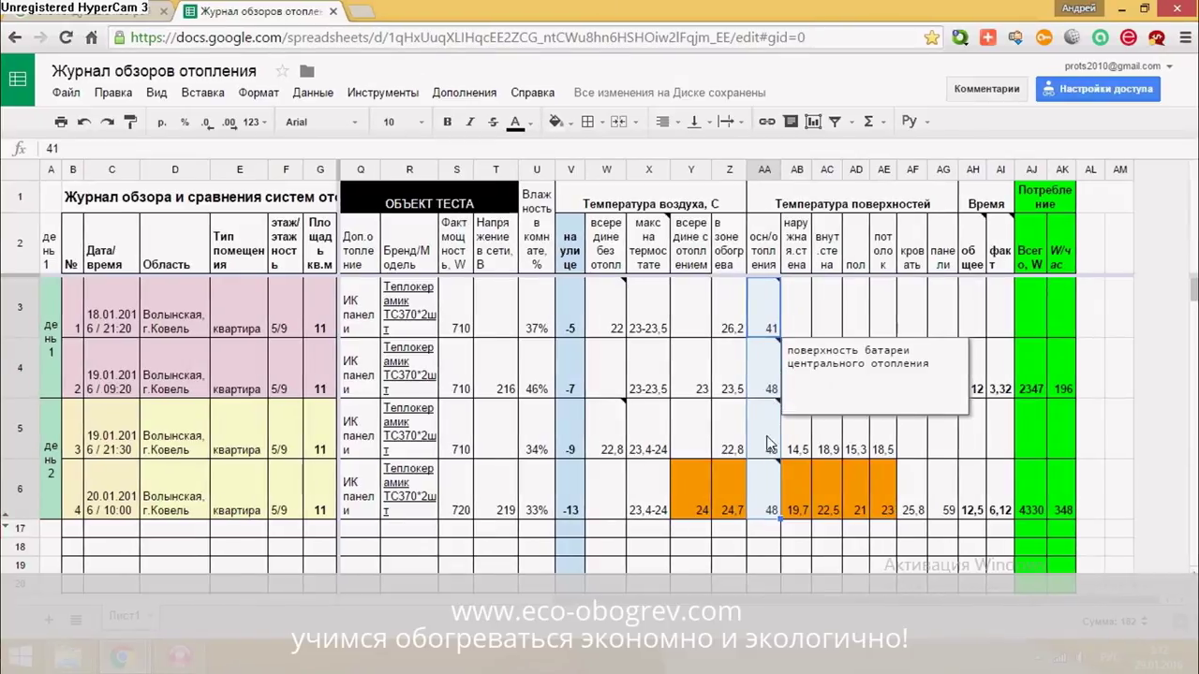
left_click(764, 479)
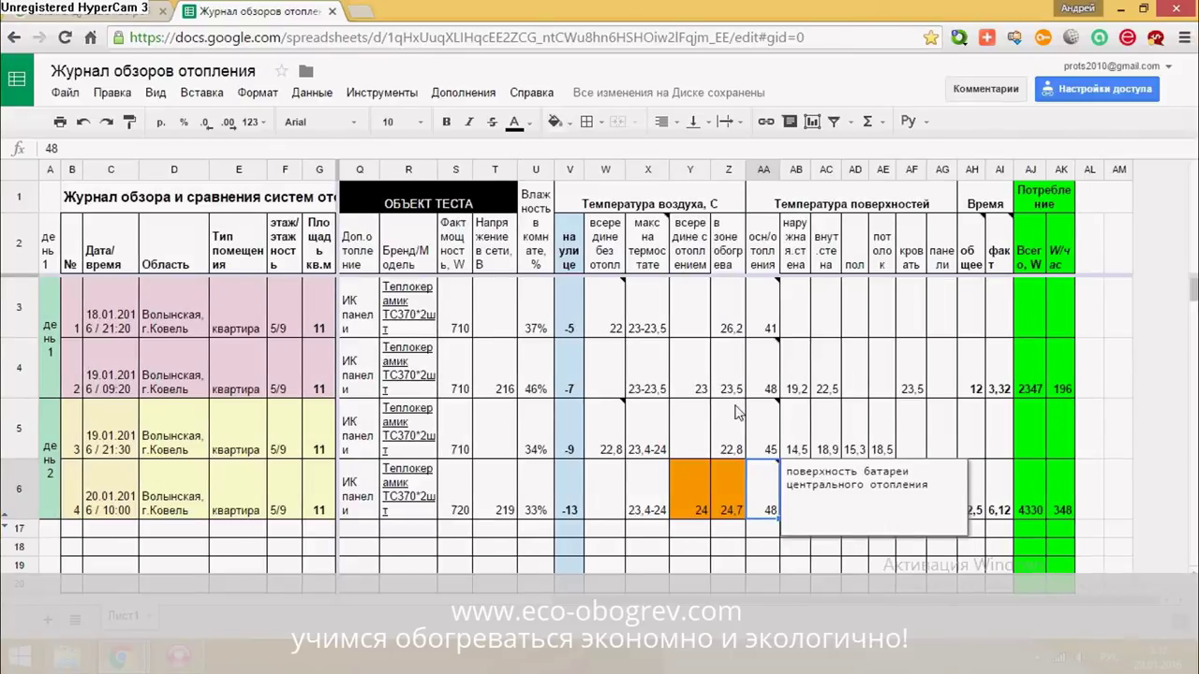
- Review the day 2 results in row 6, checking the total energy consumption, the tested panel model and the total running time
left_click(1038, 479)
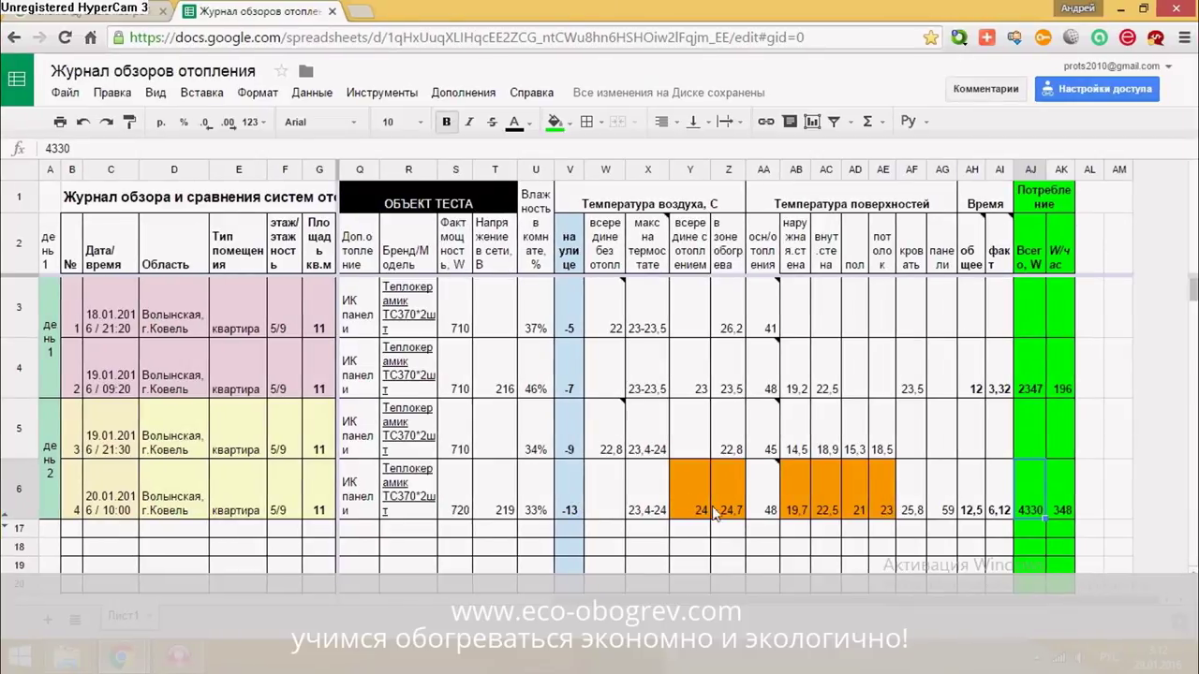
left_click_drag(797, 506, 432, 505)
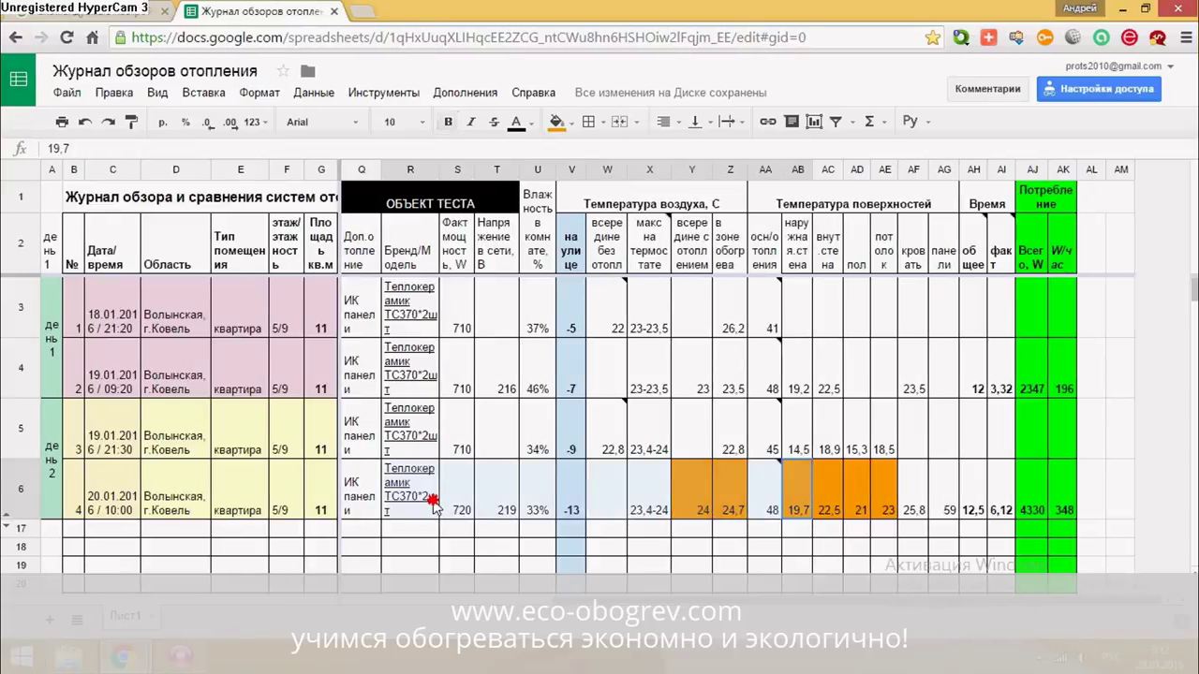
left_click(433, 506)
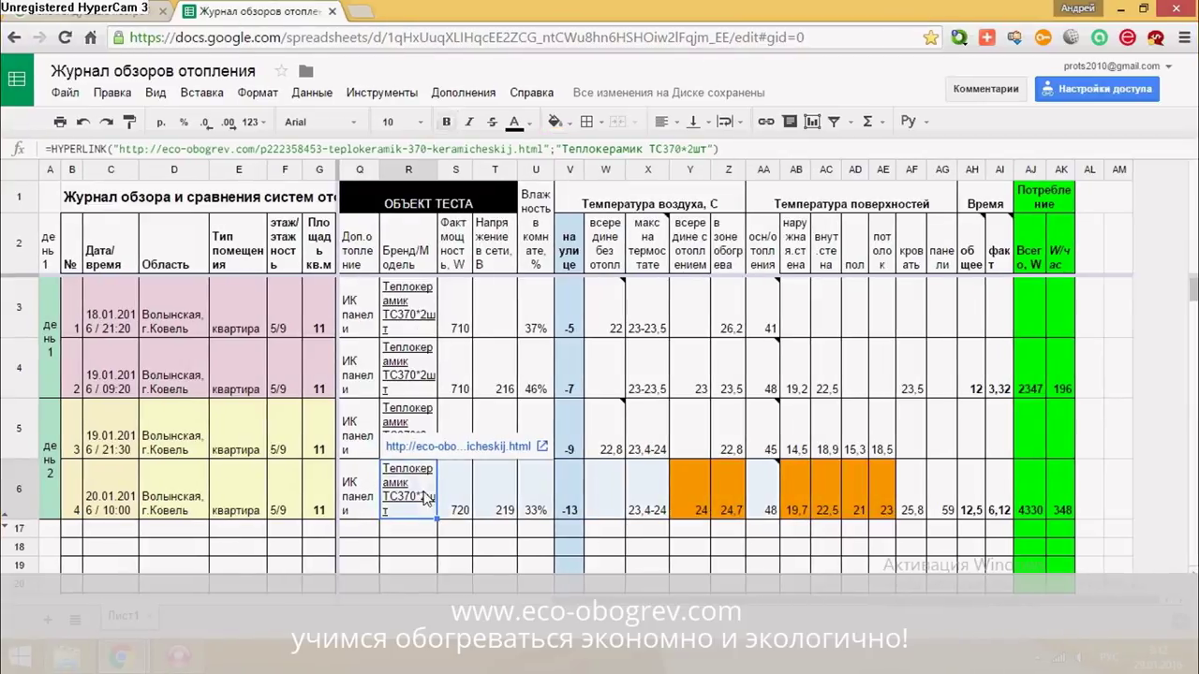
left_click(1032, 509)
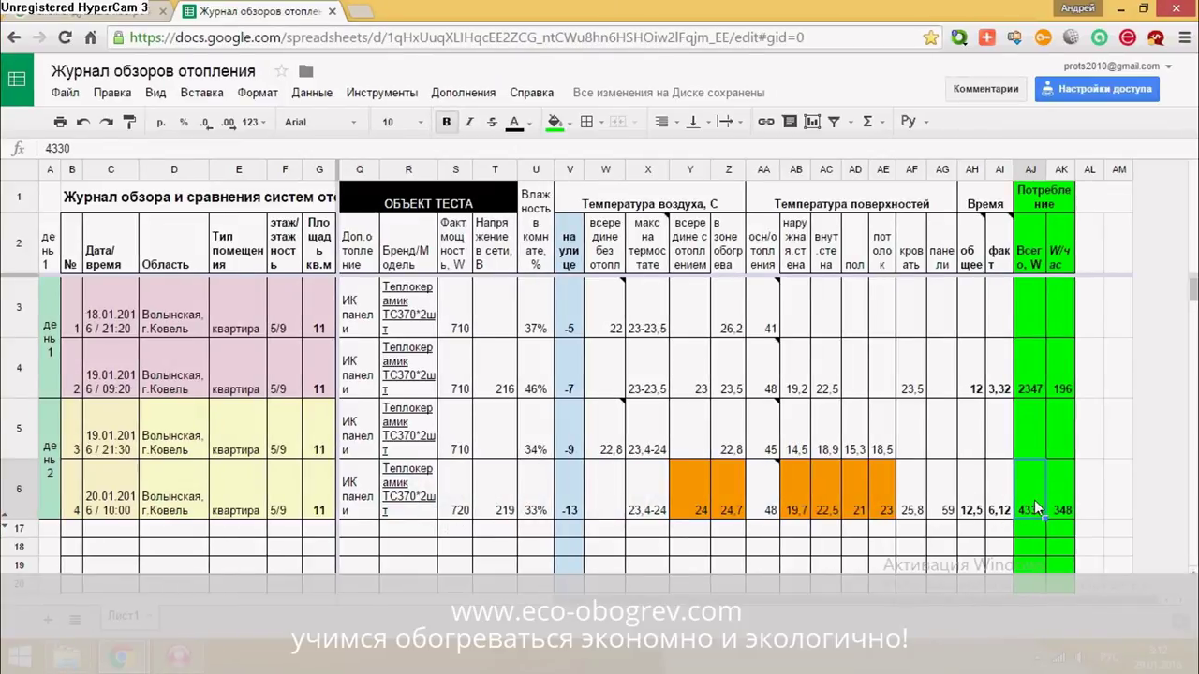
left_click(969, 515)
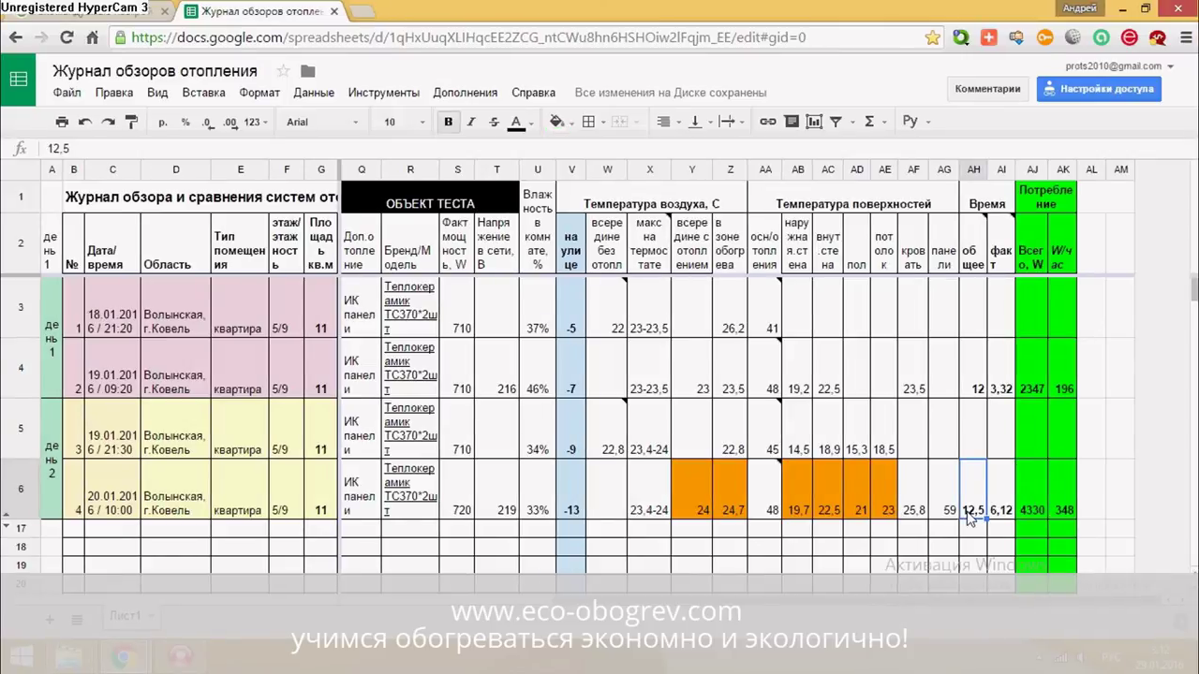
- Check the day 2 outdoor temperature and radiator surface note in row 6, and bring the main heating type column into view
left_click(569, 511)
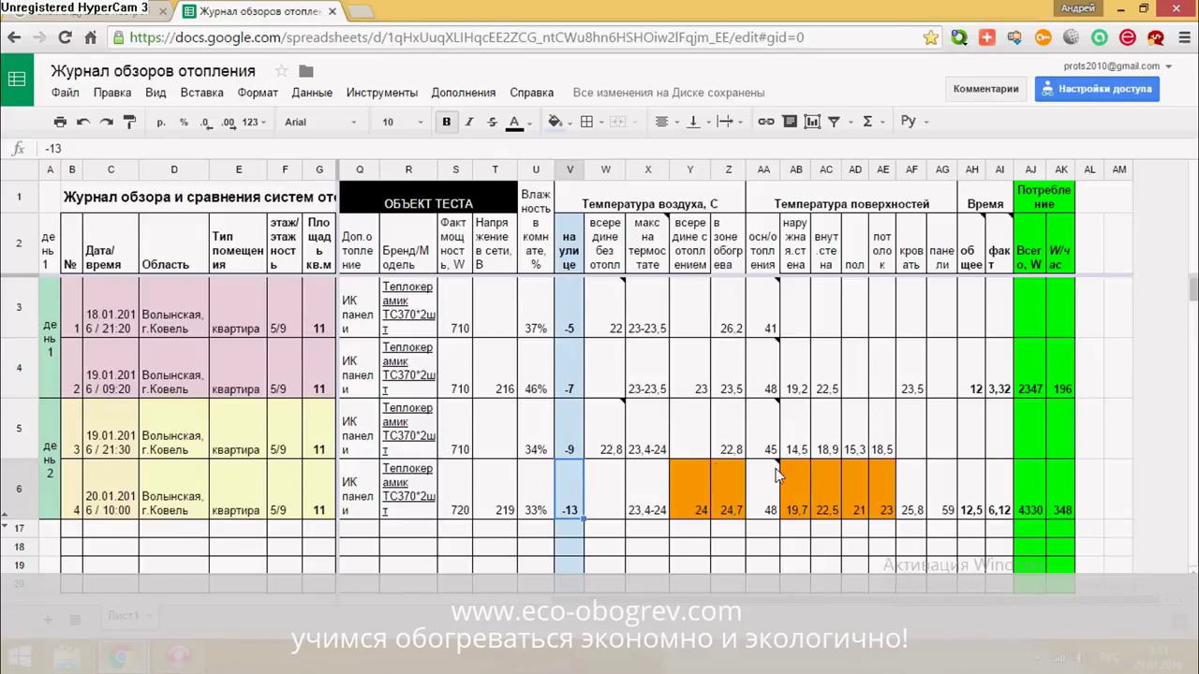
mouse_move(768, 494)
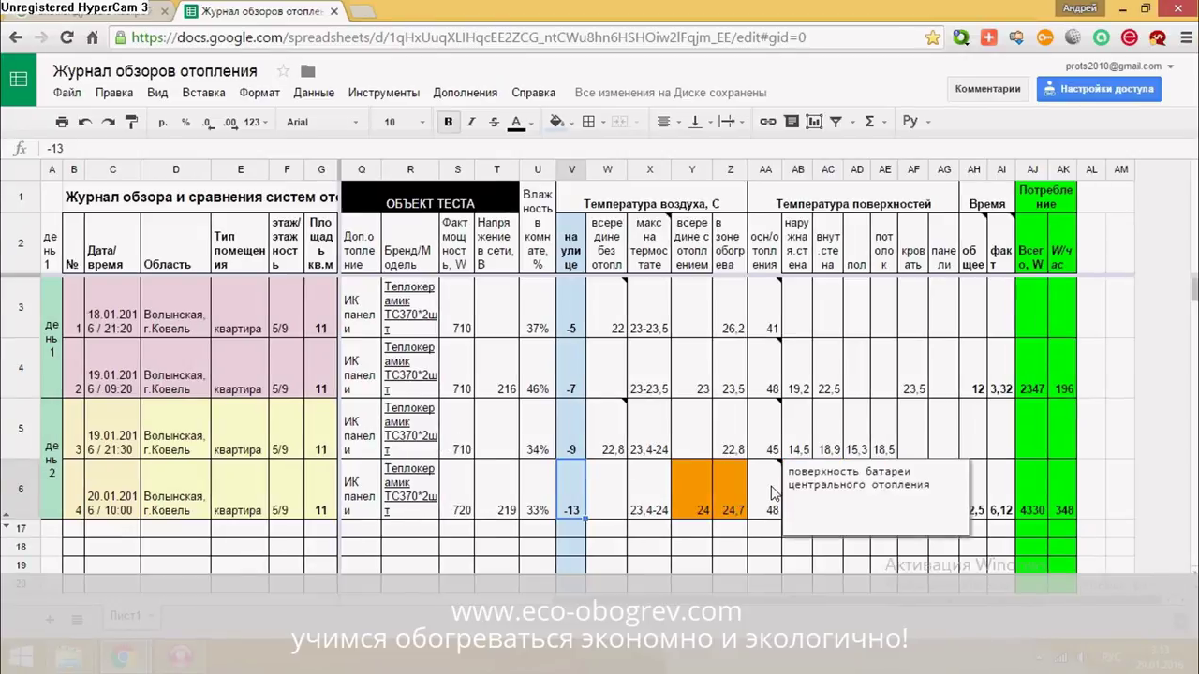
left_click(614, 509)
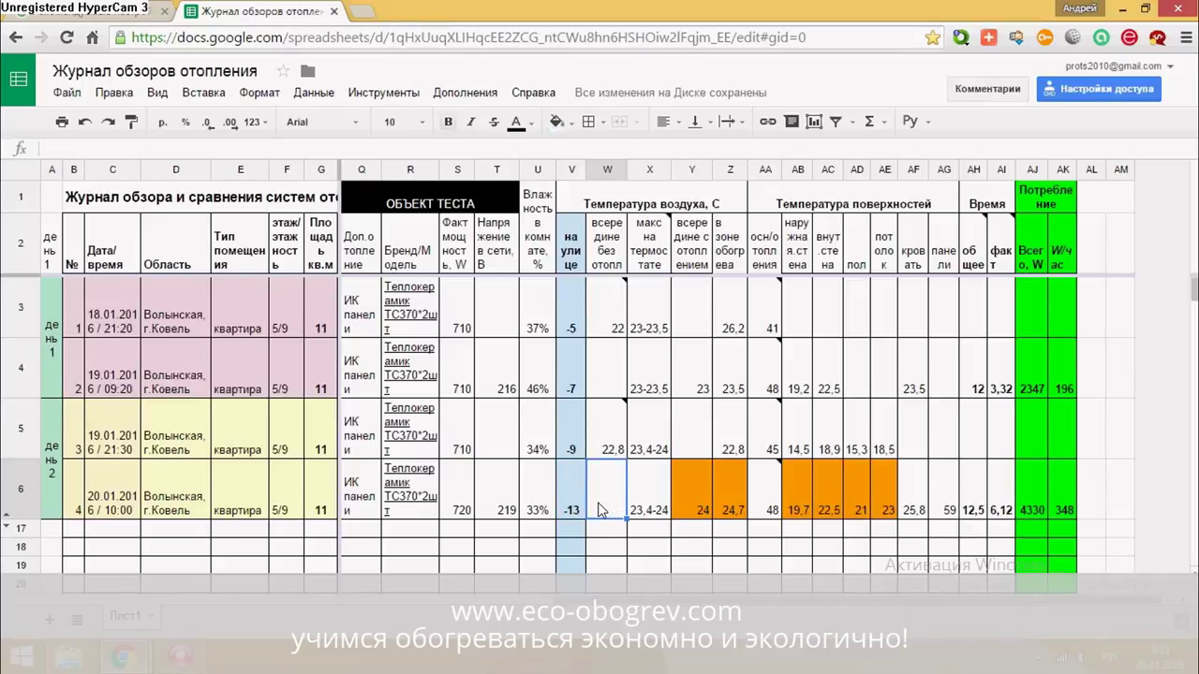
scroll(450, 449, "left", 6)
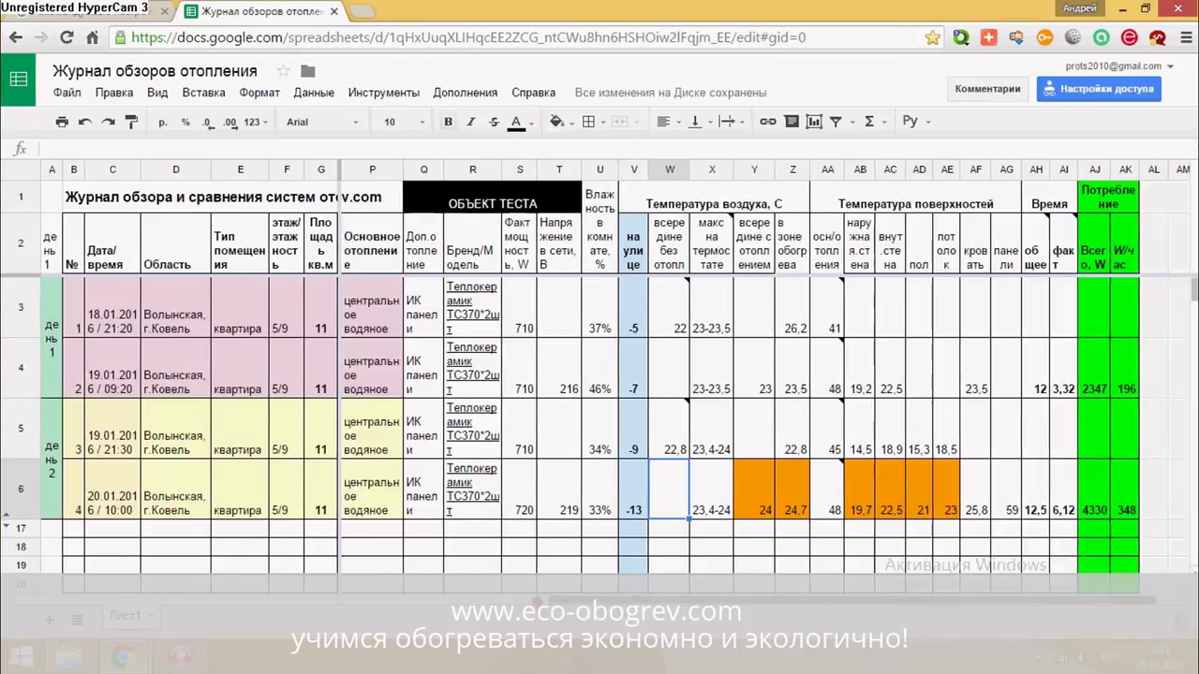